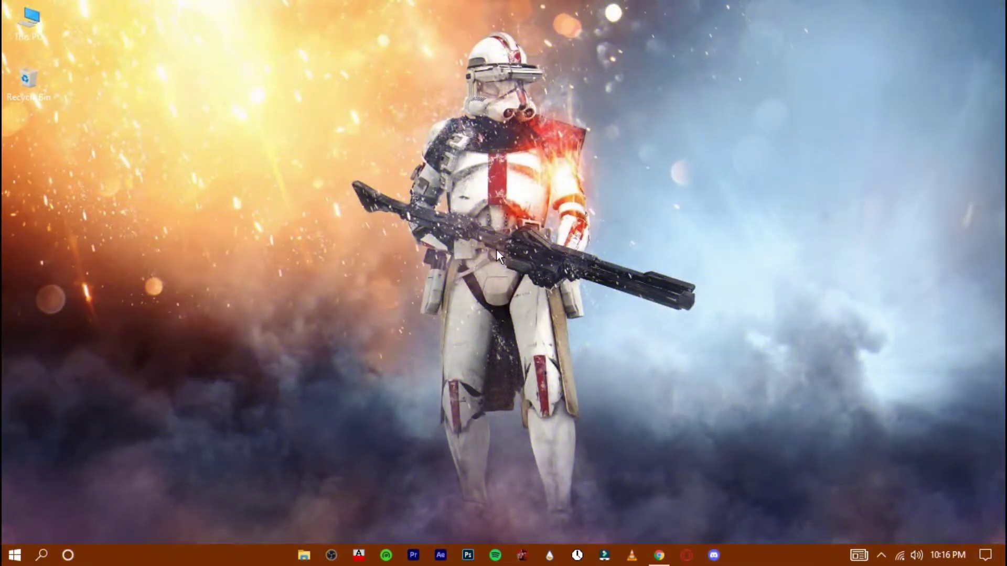
Open Device Manager from Windows search.
{"action": "left_click", "coordinate": [42, 554]}
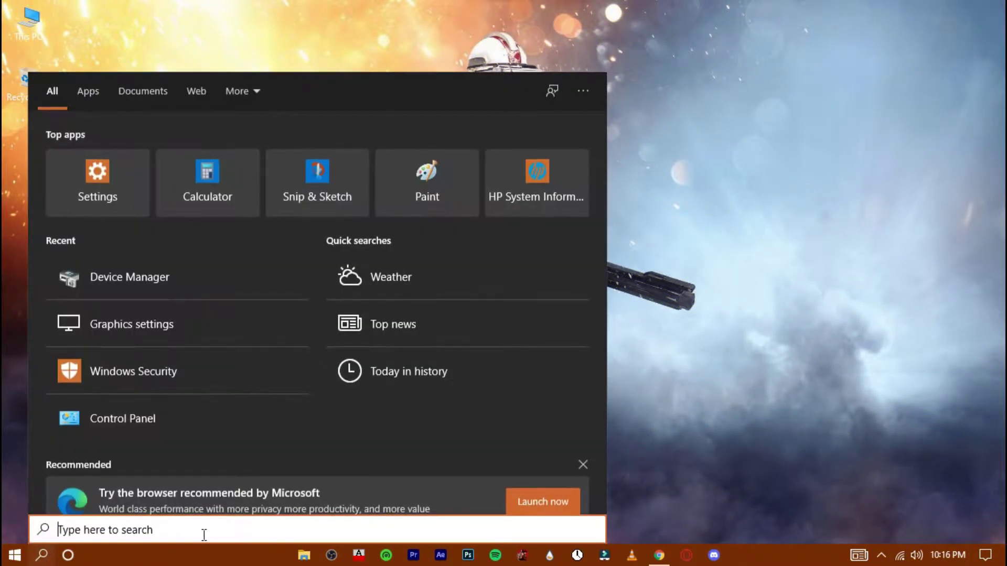
{"action": "type", "text": "devi"}
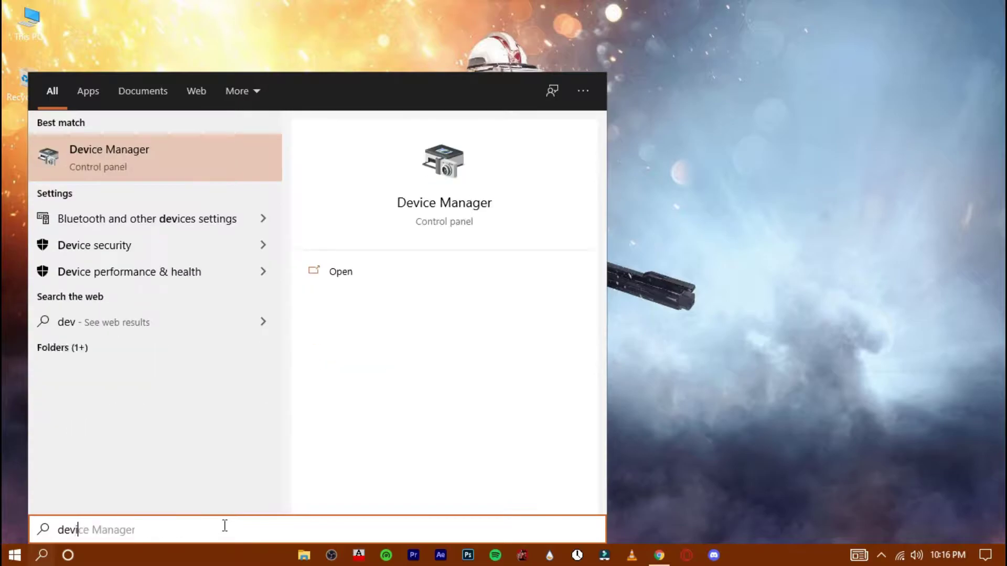
{"action": "type", "text": "ce manager"}
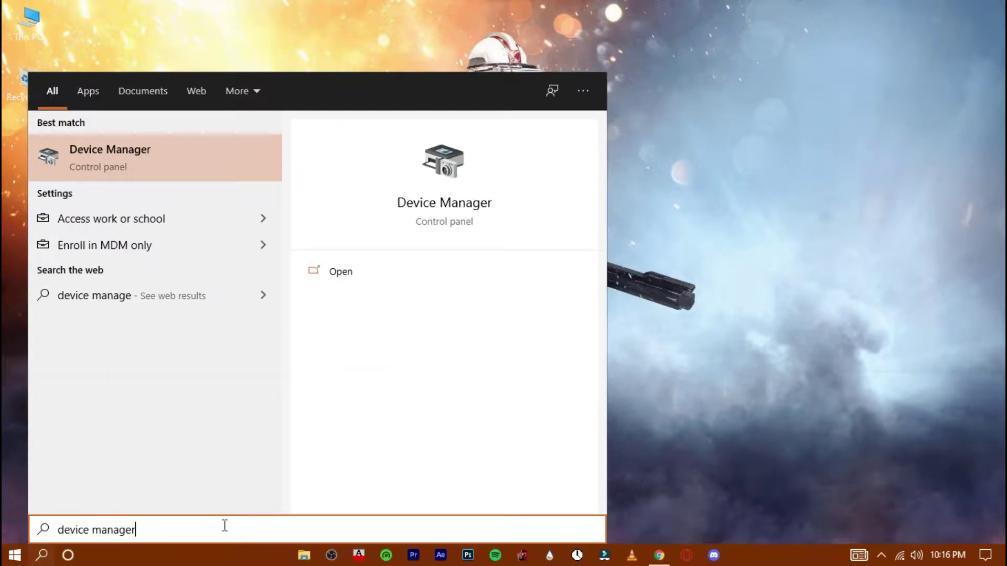
{"action": "left_click", "coordinate": [489, 270]}
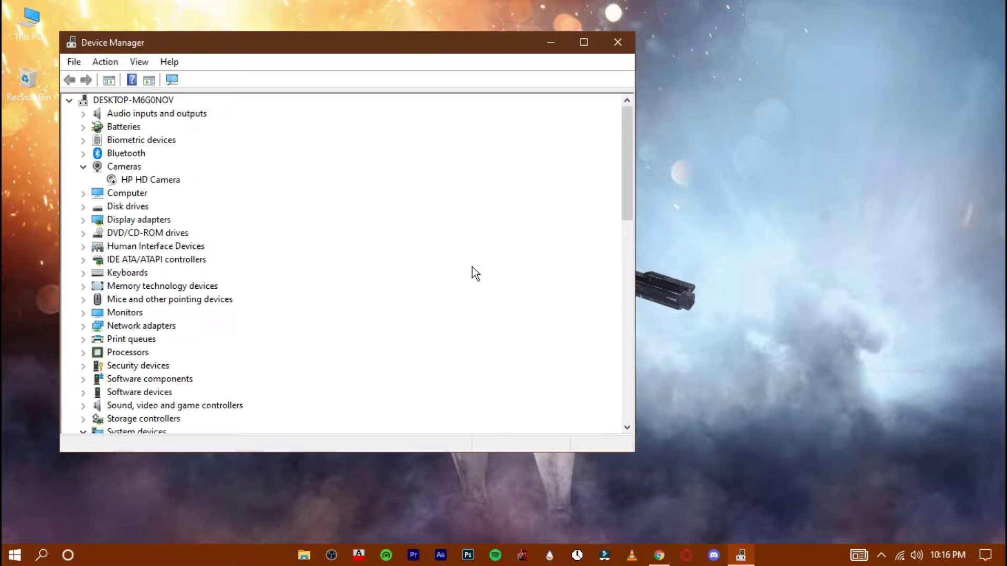
Search automatically for updated drivers for the Intel(R) HD Graphics 620 display adapter.
{"action": "left_click", "coordinate": [83, 222]}
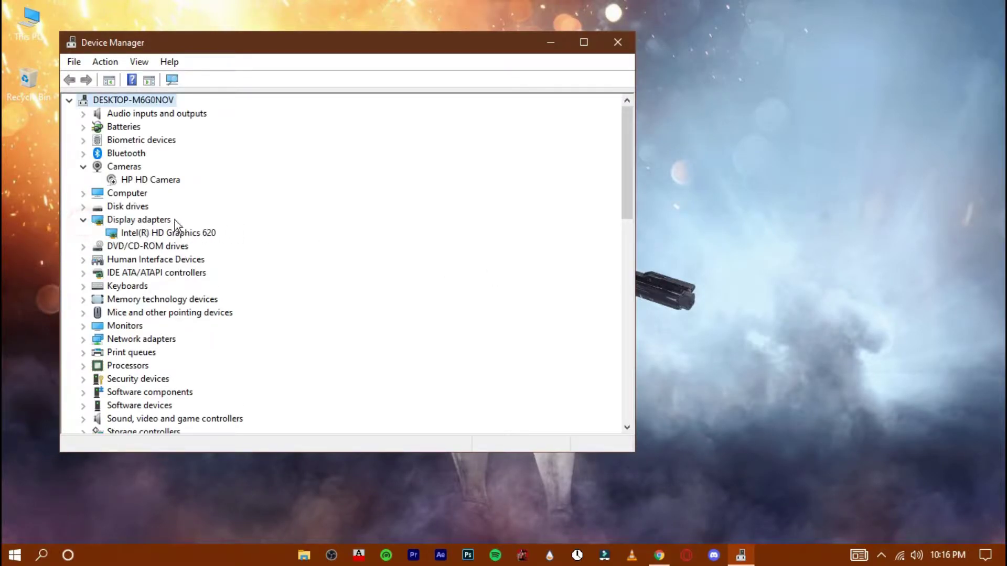
{"action": "left_click", "coordinate": [168, 233]}
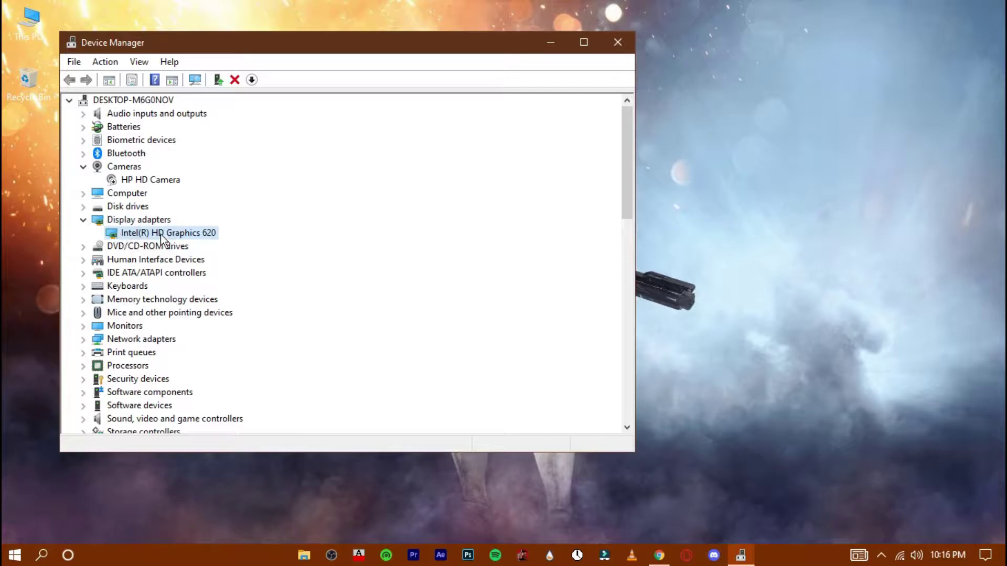
{"action": "right_click", "coordinate": [203, 231]}
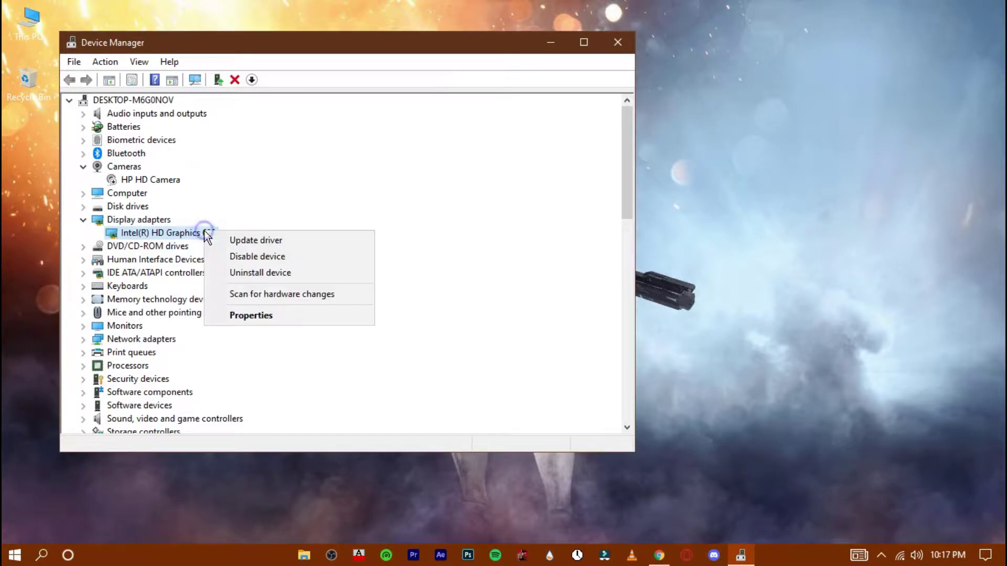
{"action": "left_click", "coordinate": [354, 242]}
{"action": "left_click_drag", "start_coordinate": [389, 120], "coordinate": [642, 118]}
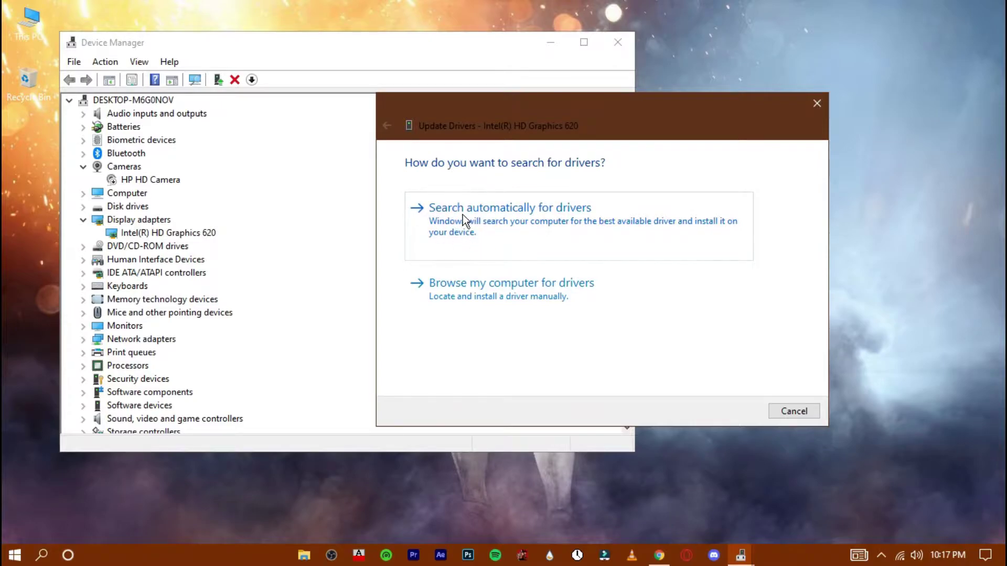
{"action": "left_click", "coordinate": [662, 207]}
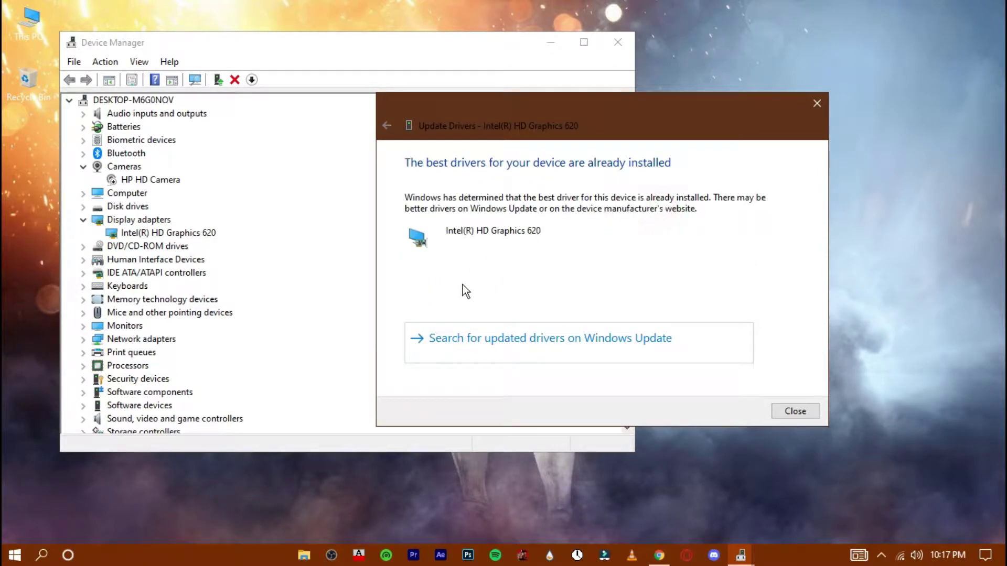
Check Windows Update for newer Intel HD Graphics 620 drivers.
{"action": "left_click", "coordinate": [691, 341]}
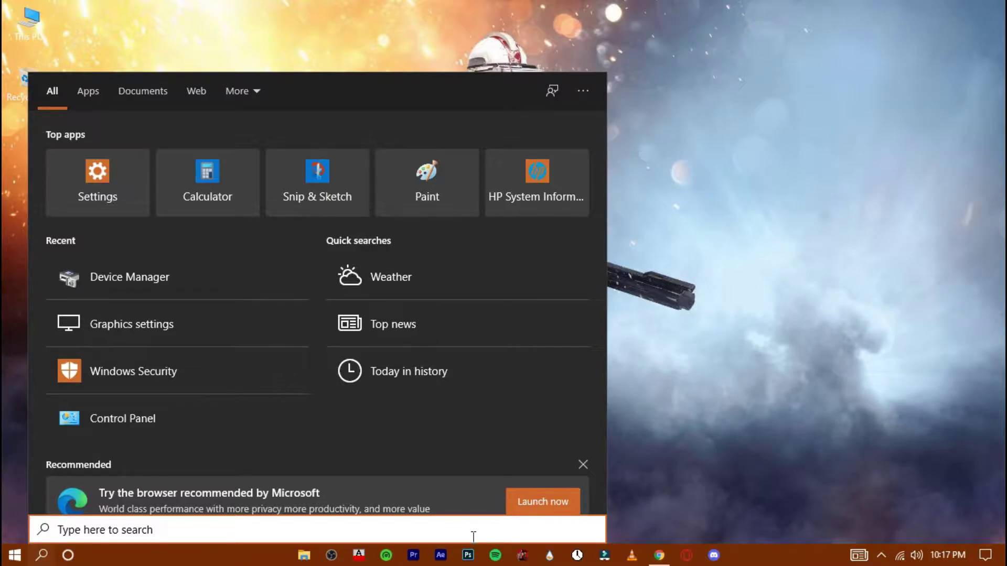
Run powercfg -duplicatescheme in Command Prompt to create an Ultimate Performance power scheme.
{"action": "type", "text": "cmd"}
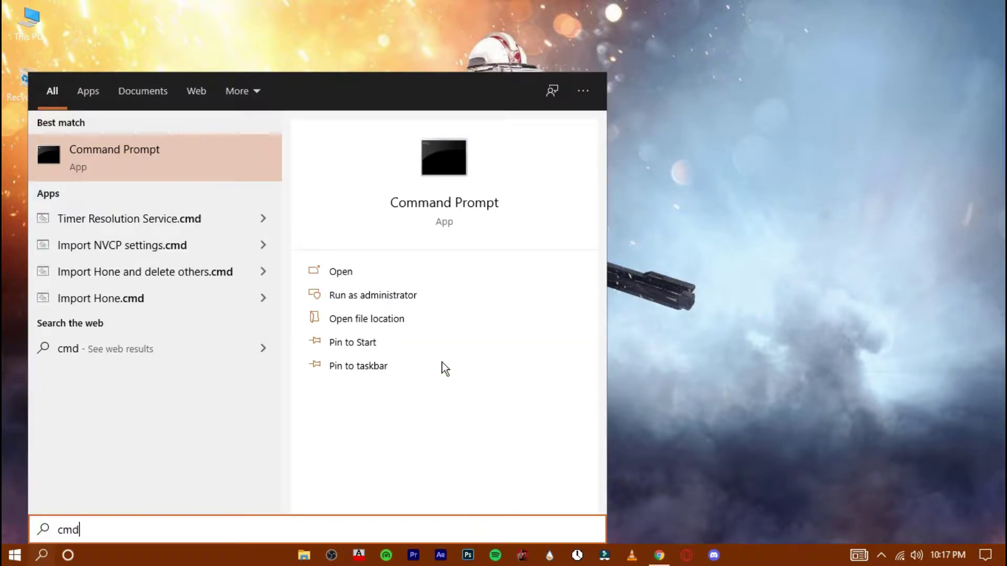
{"action": "left_click", "coordinate": [345, 272]}
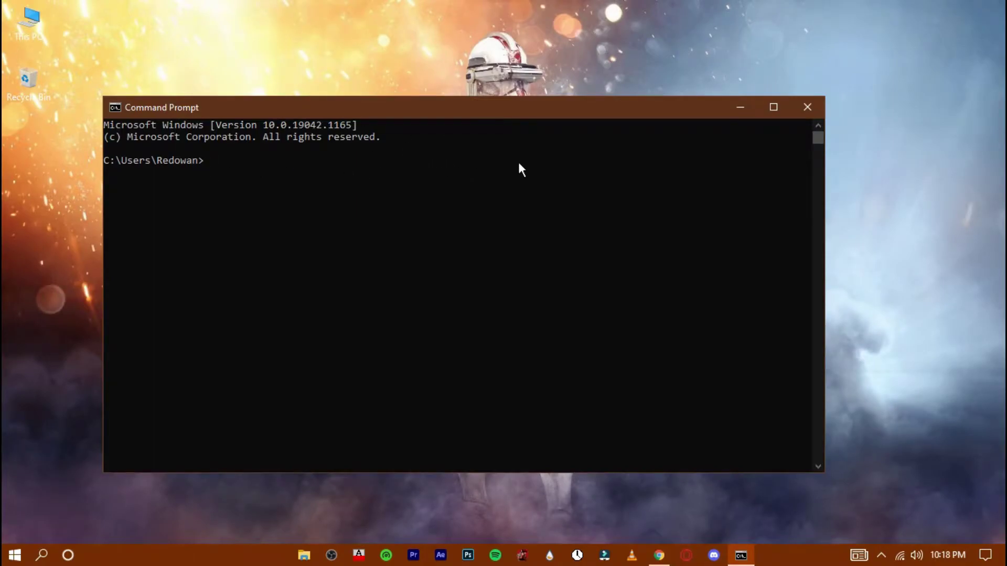
{"action": "type", "text": "powercfg -duplicatescheme e9a42b02-d5df-448d-aa00-03f14749eb61"}
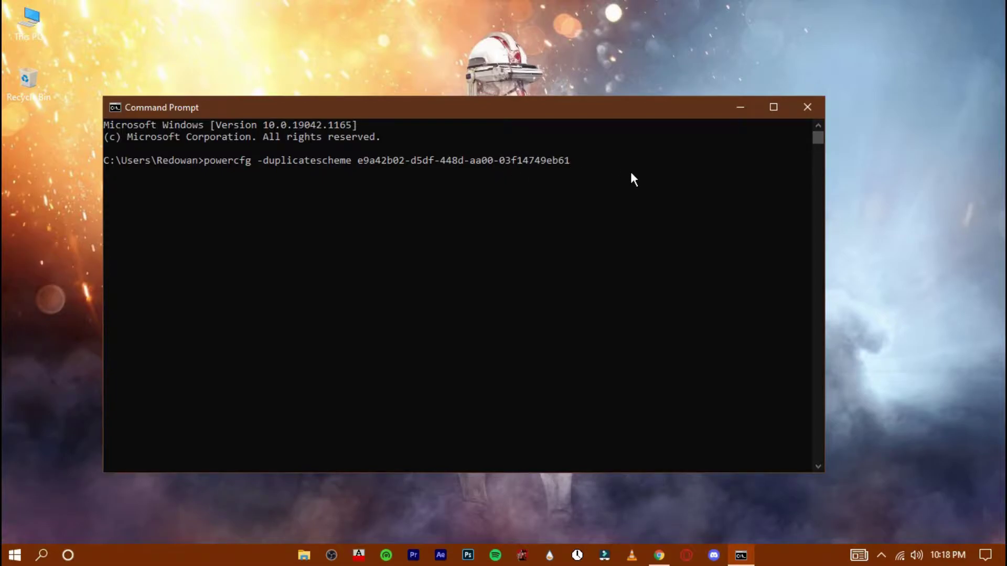
{"action": "key", "text": "Return"}
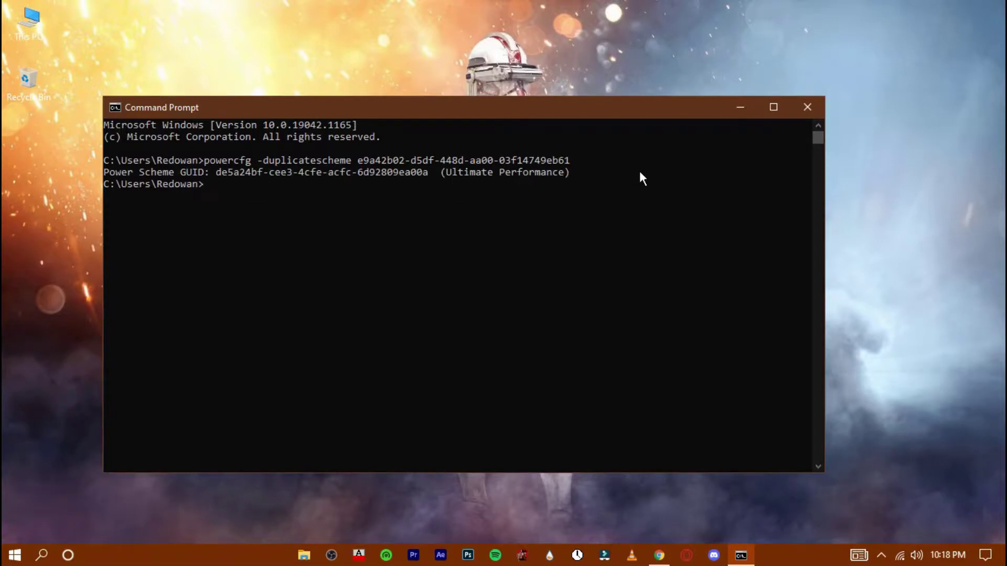
Close Command Prompt and select the Ultimate Performance plan in Control Panel's Power Options.
{"action": "left_click", "coordinate": [801, 107]}
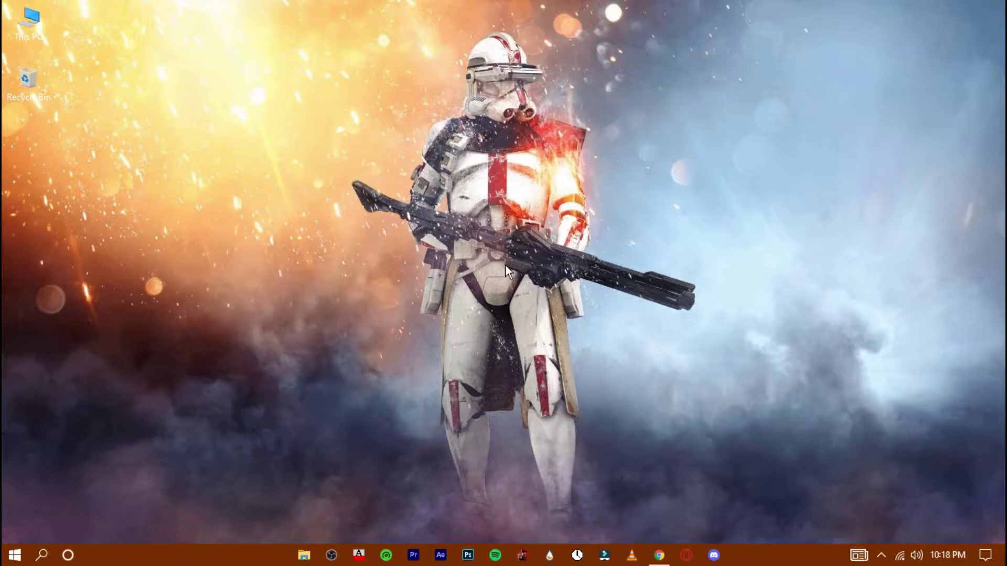
{"action": "left_click", "coordinate": [41, 555]}
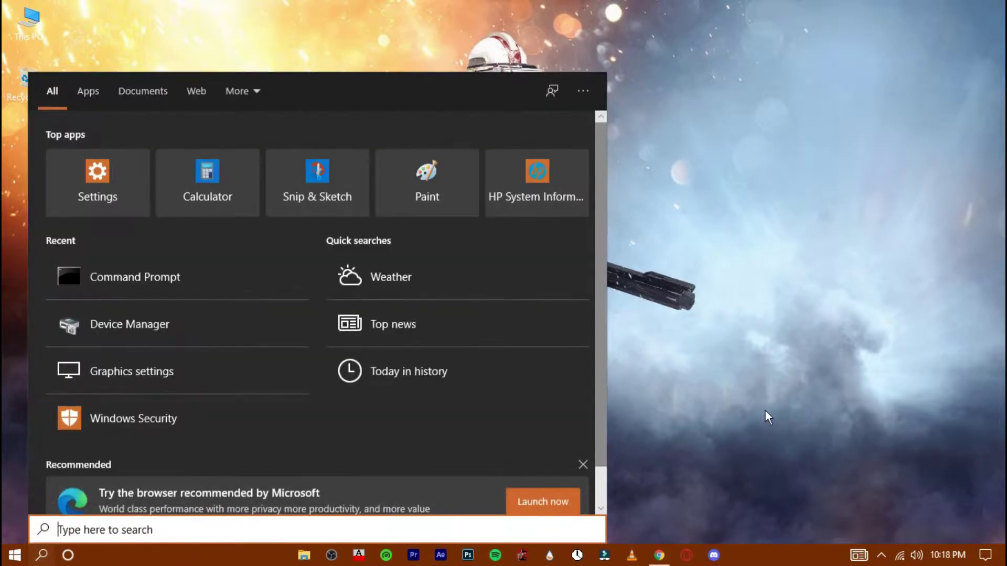
{"action": "type", "text": "control panel"}
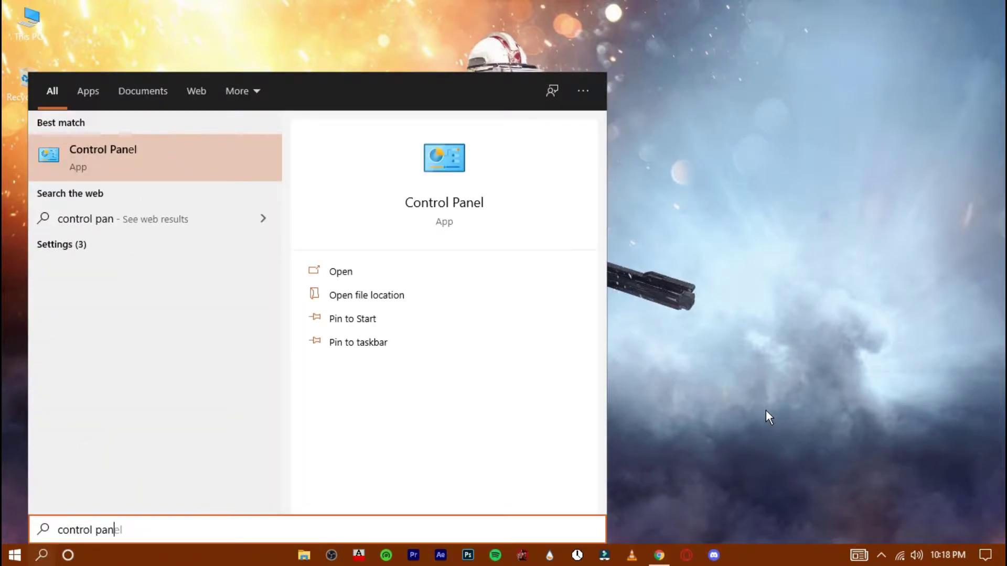
{"action": "left_click", "coordinate": [502, 271]}
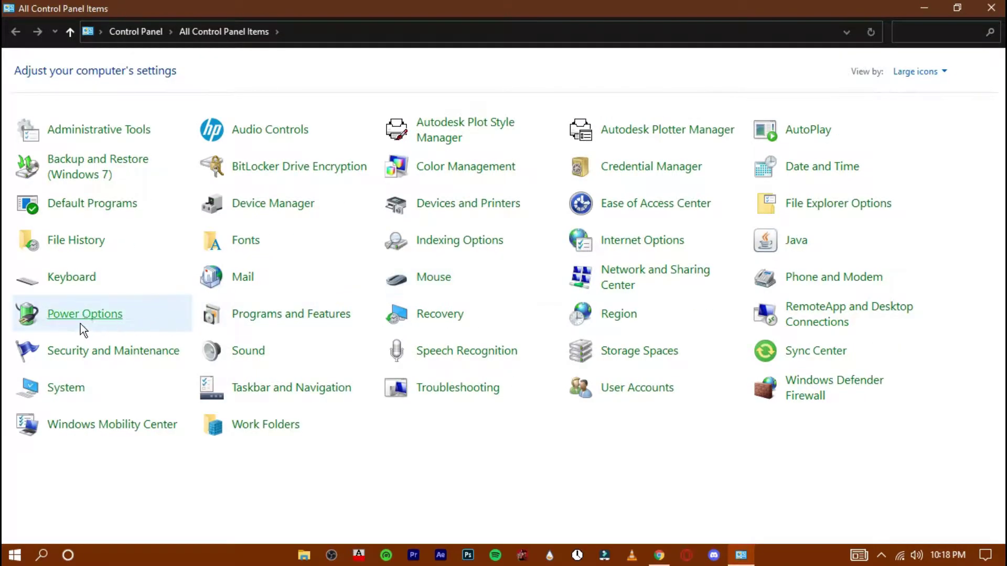
{"action": "left_click", "coordinate": [79, 319]}
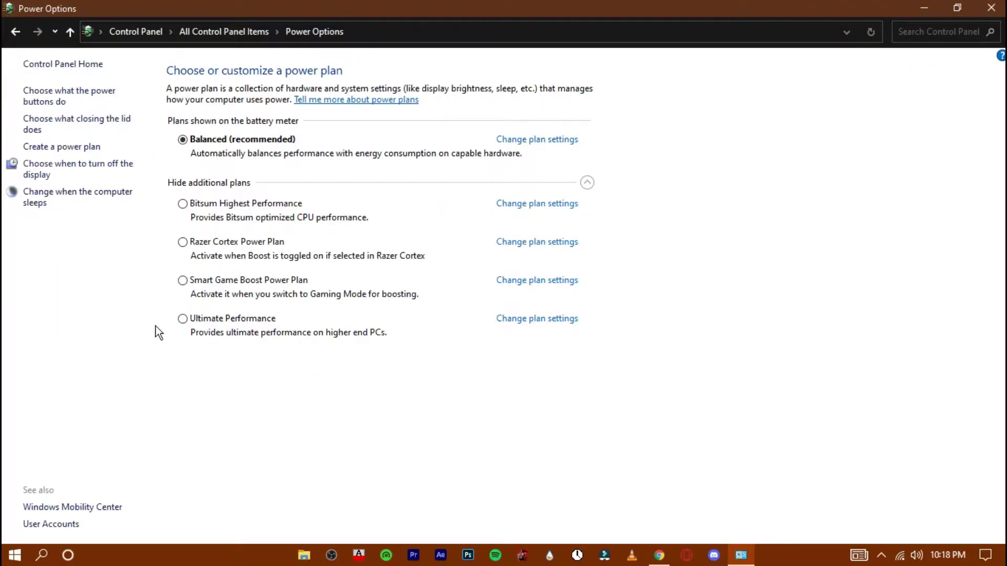
{"action": "left_click", "coordinate": [587, 182]}
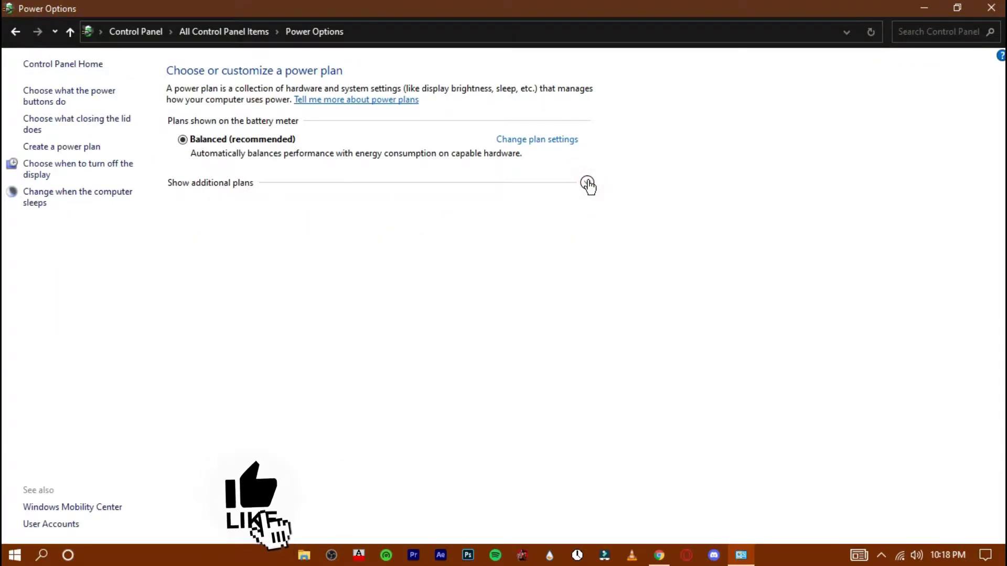
{"action": "left_click", "coordinate": [588, 182]}
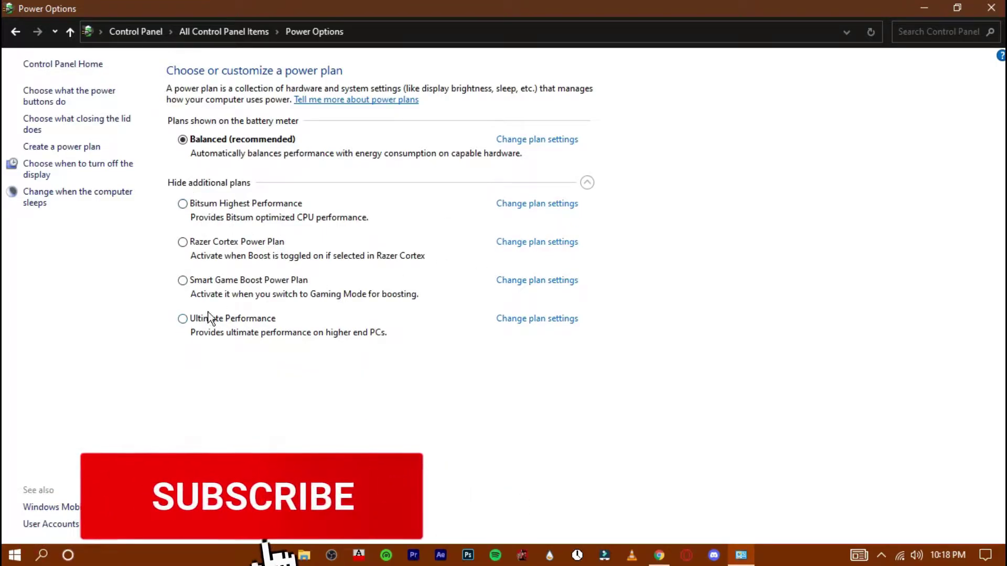
{"action": "left_click", "coordinate": [183, 320]}
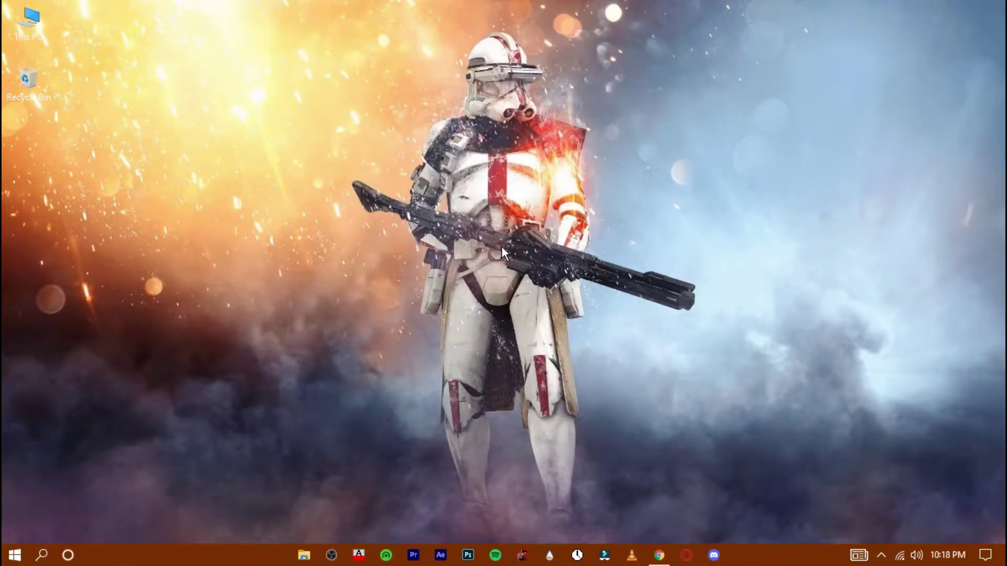
Open the properties of AVAMain in the G:\Mad Max folder.
{"action": "double_click", "coordinate": [39, 27]}
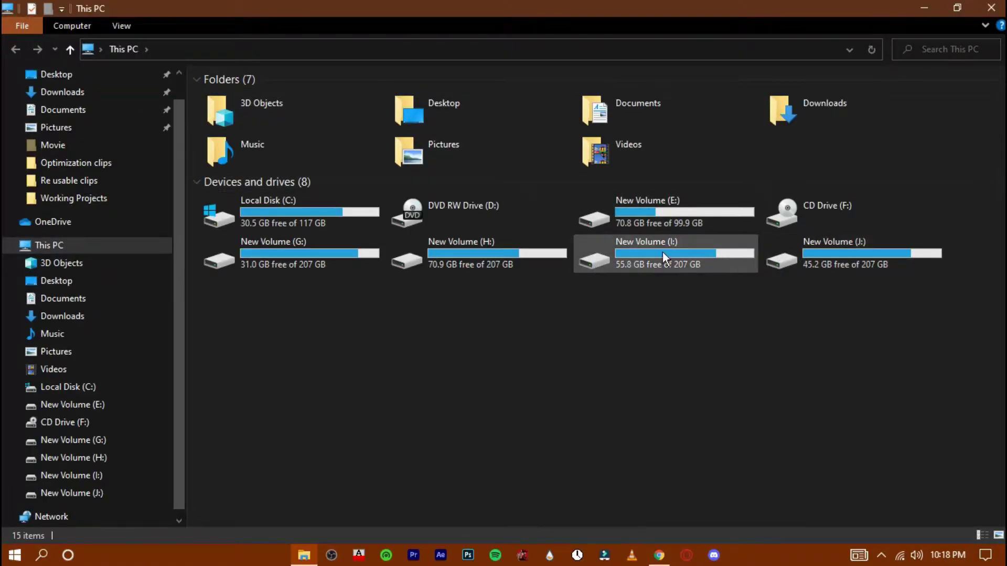
{"action": "double_click", "coordinate": [314, 253]}
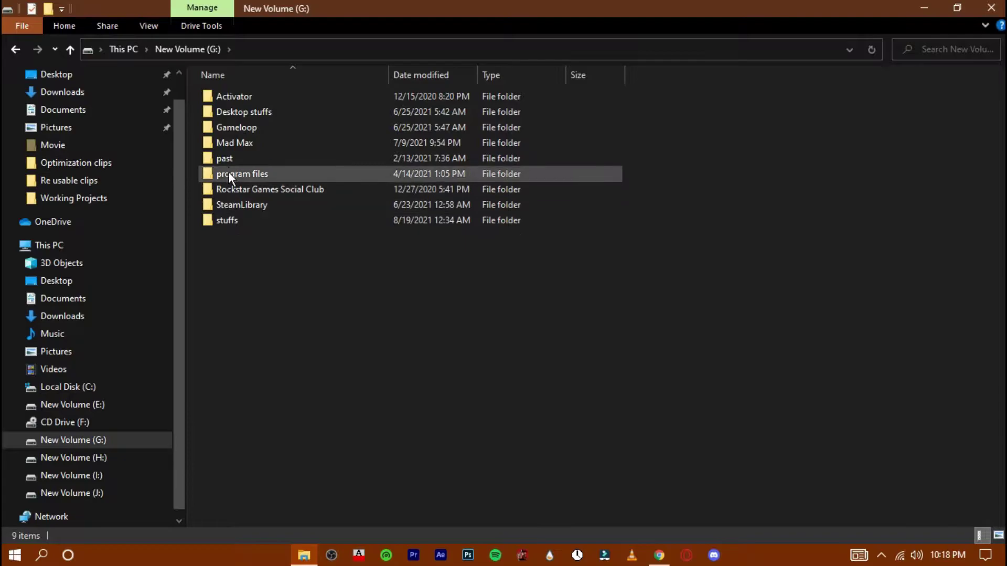
{"action": "double_click", "coordinate": [233, 144]}
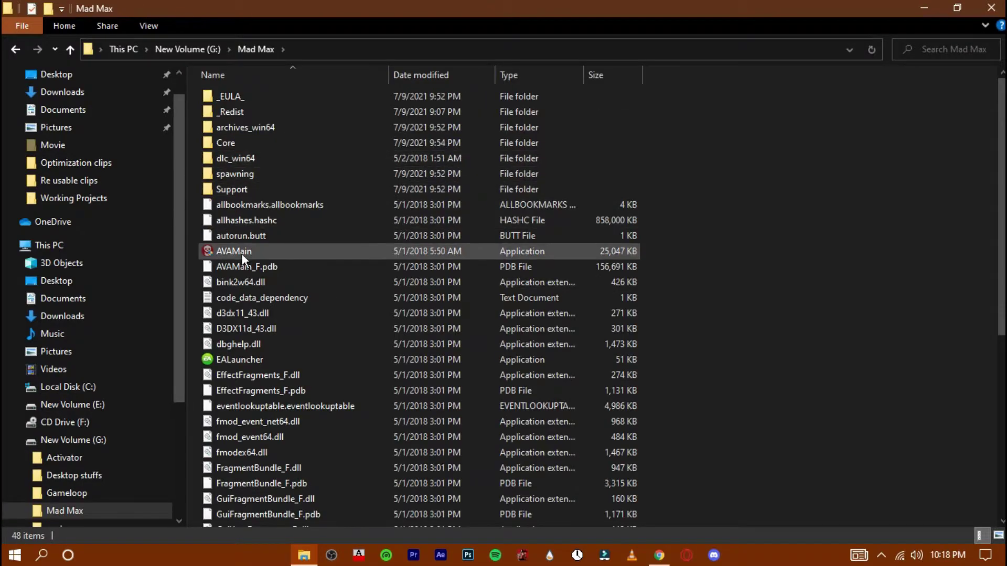
{"action": "left_click", "coordinate": [361, 250]}
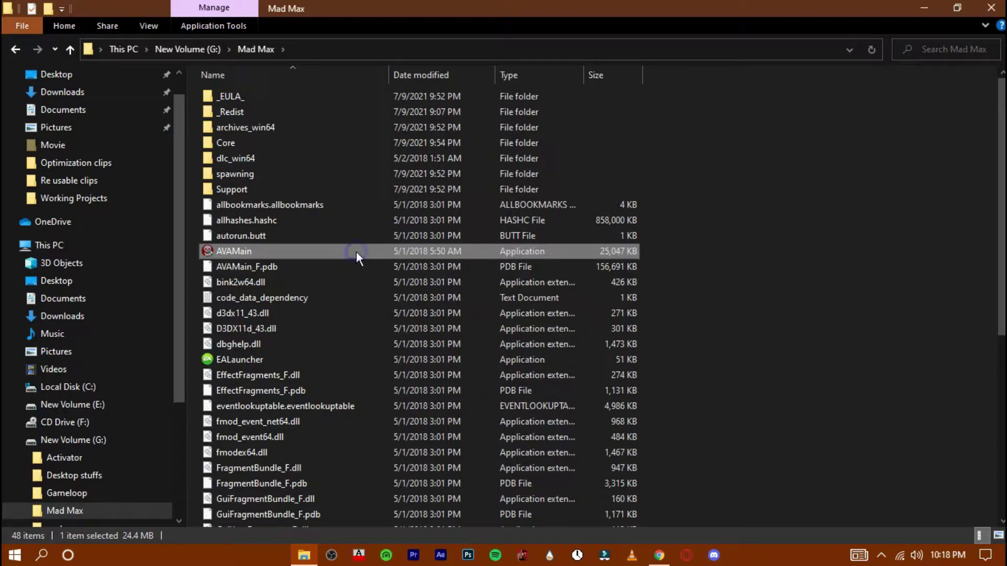
{"action": "right_click", "coordinate": [356, 252]}
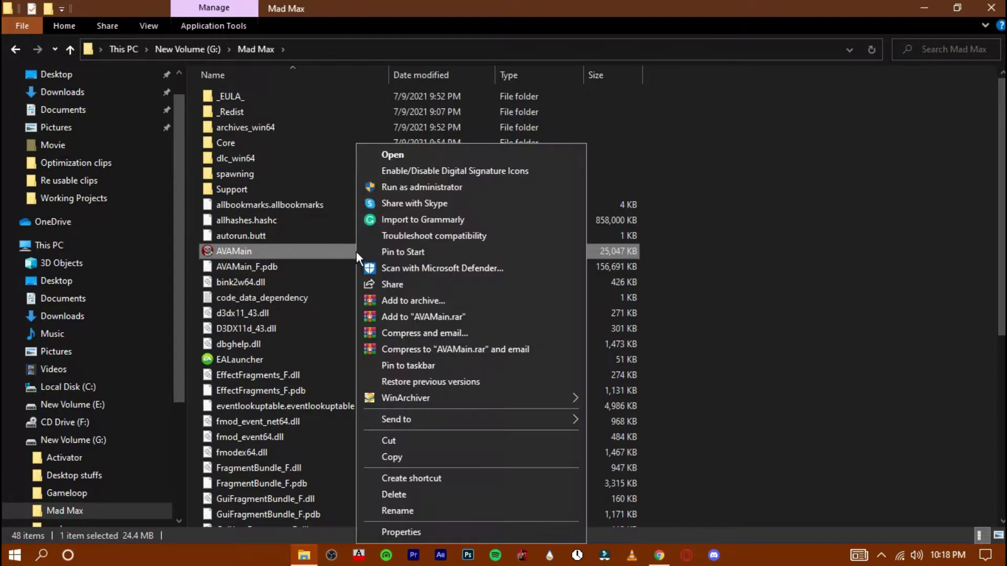
{"action": "left_click", "coordinate": [539, 526]}
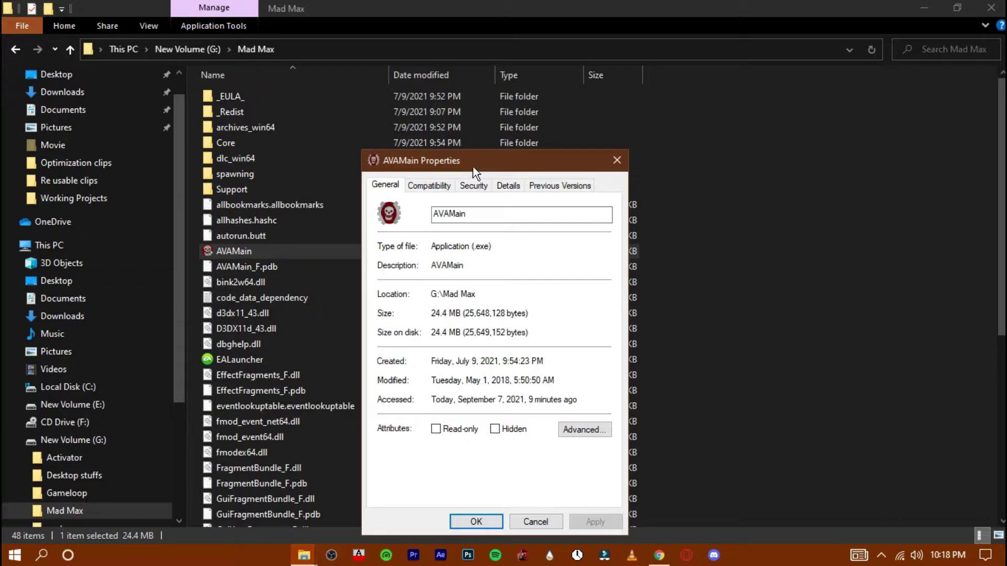
Disable fullscreen optimizations and override high DPI scaling for AVAMain, then apply.
{"action": "left_click_drag", "start_coordinate": [472, 160], "coordinate": [540, 90]}
{"action": "left_click", "coordinate": [498, 116]}
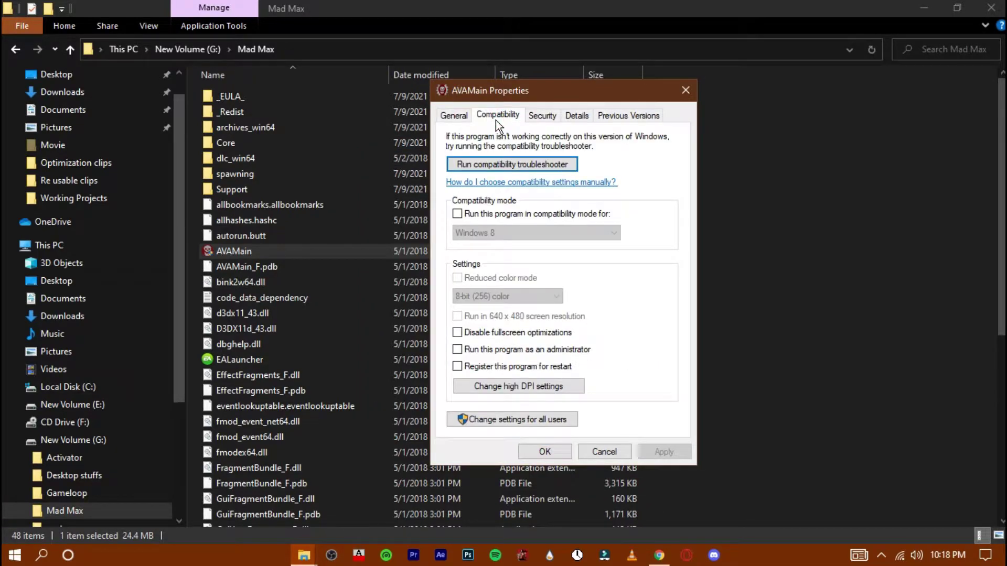
{"action": "left_click", "coordinate": [458, 333]}
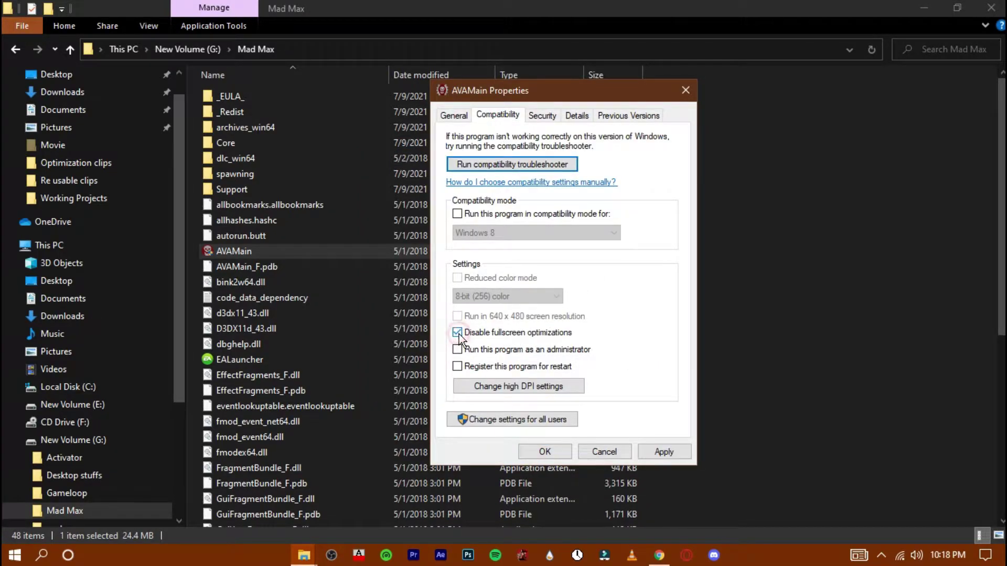
{"action": "left_click", "coordinate": [527, 386]}
{"action": "left_click", "coordinate": [501, 375]}
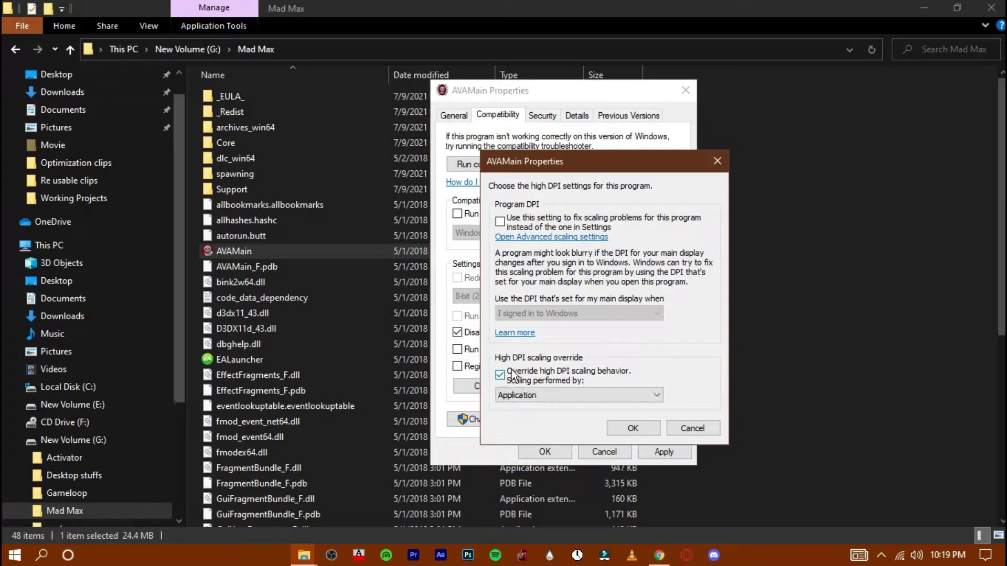
{"action": "left_click", "coordinate": [647, 425]}
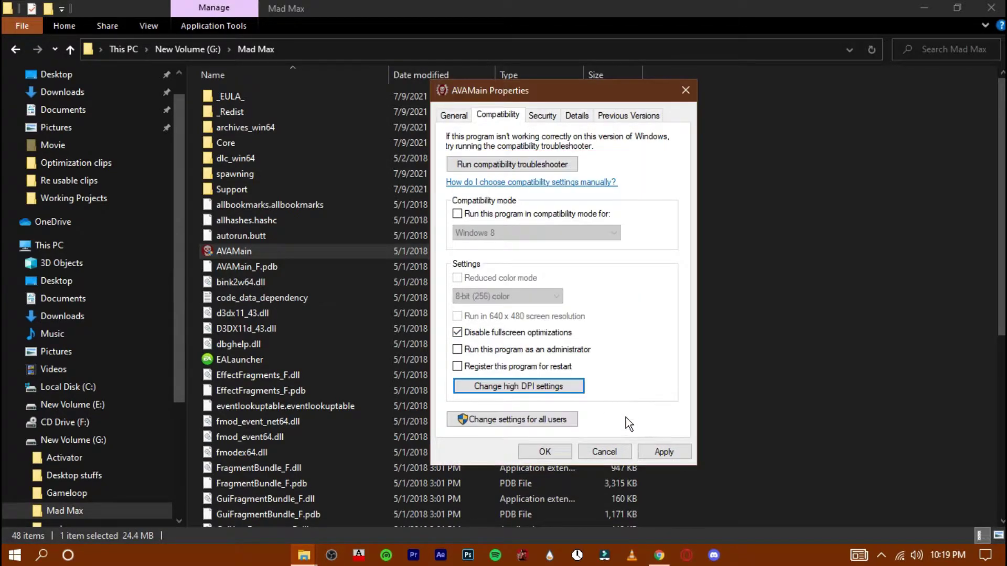
{"action": "left_click", "coordinate": [668, 451]}
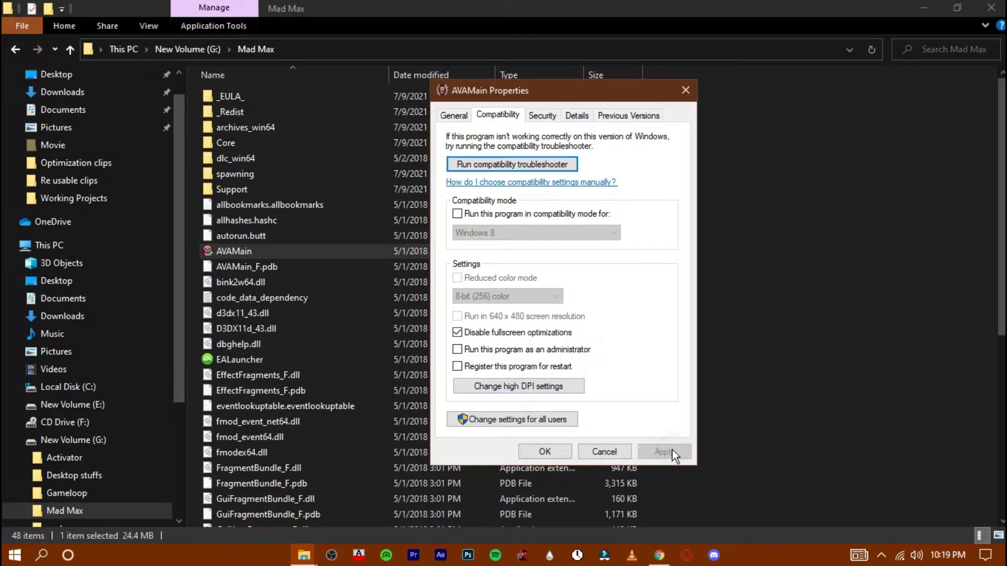
{"action": "left_click", "coordinate": [543, 452]}
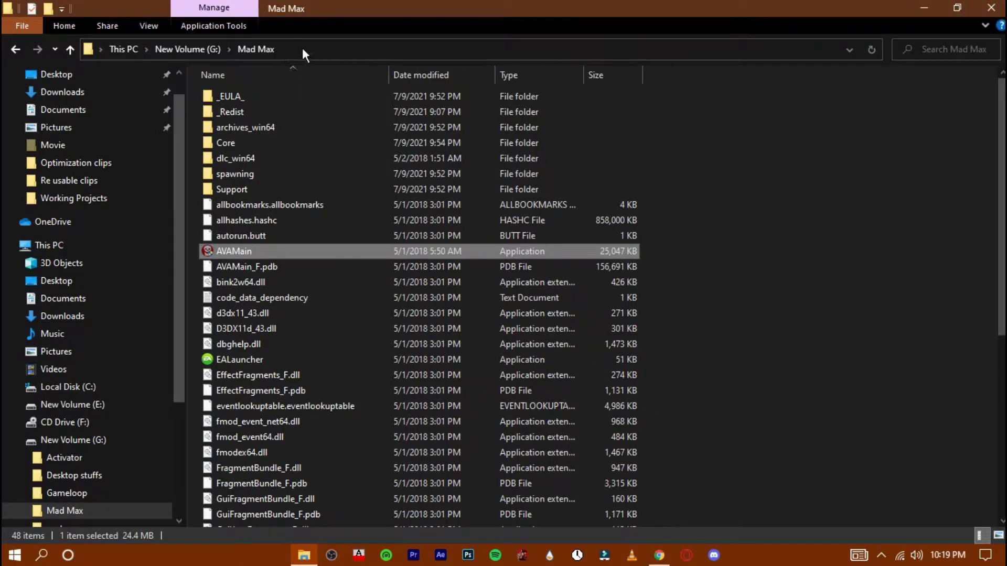
Copy the G:\Mad Max folder path and close File Explorer.
{"action": "left_click", "coordinate": [302, 49]}
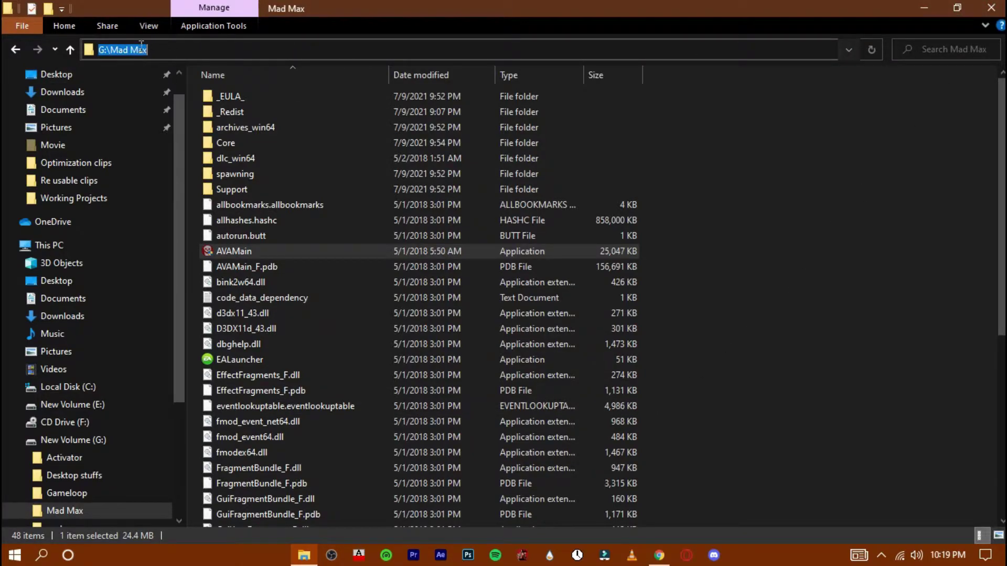
{"action": "right_click", "coordinate": [249, 50]}
{"action": "left_click", "coordinate": [304, 90]}
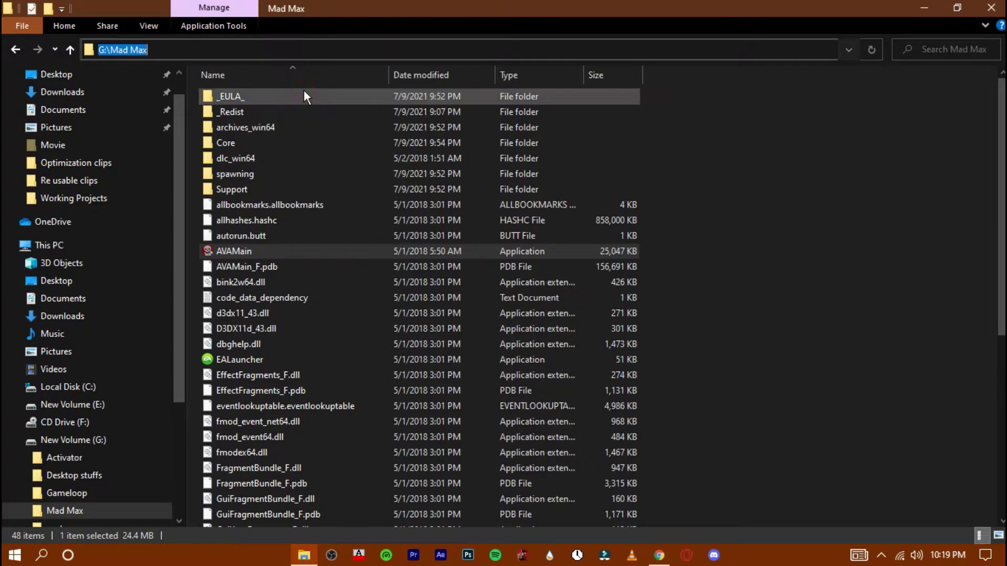
{"action": "left_click", "coordinate": [991, 7]}
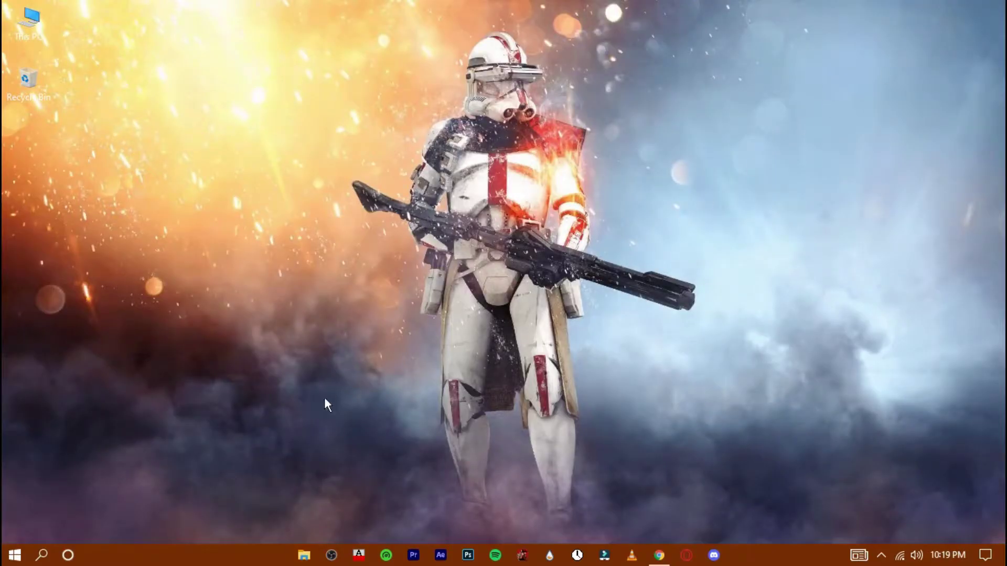
Add AVAMain from G:\Mad Max to the Graphics settings preference list.
{"action": "left_click", "coordinate": [42, 554]}
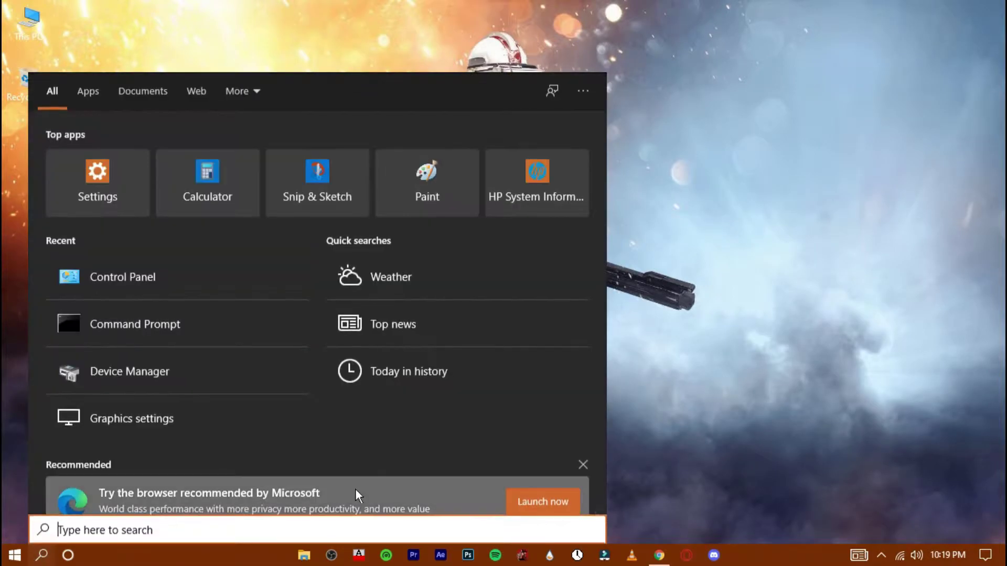
{"action": "type", "text": "graphics"}
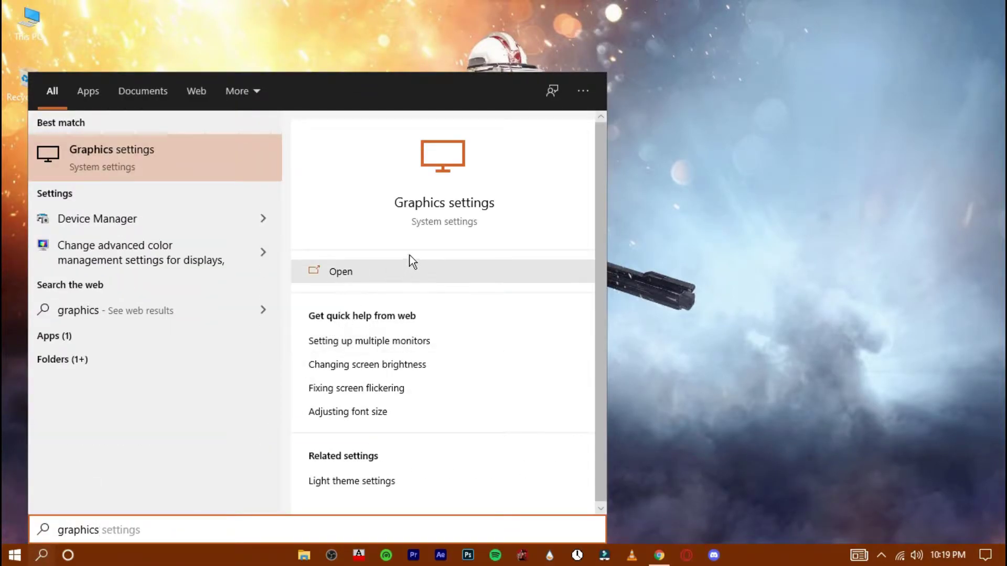
{"action": "left_click", "coordinate": [389, 269]}
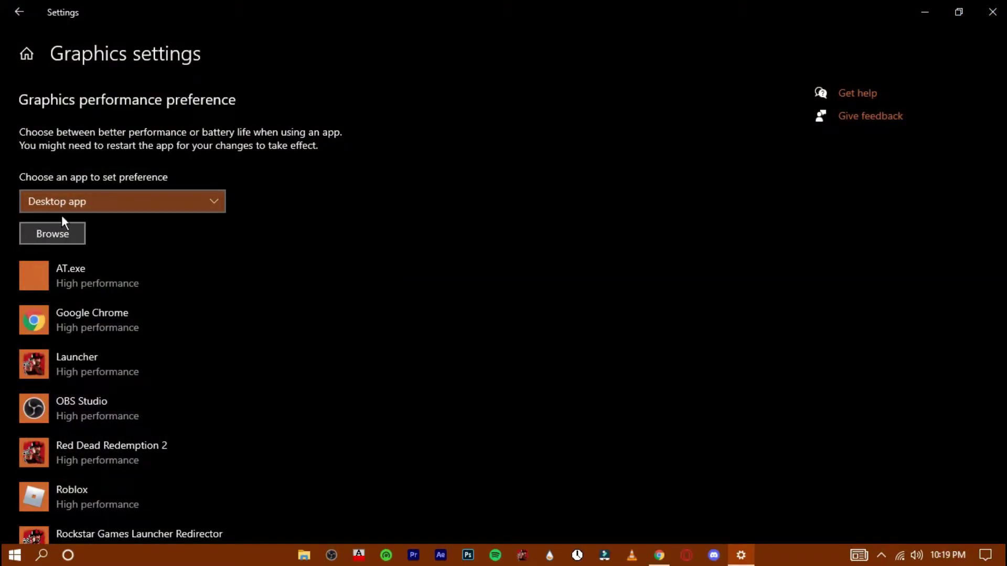
{"action": "left_click", "coordinate": [74, 234]}
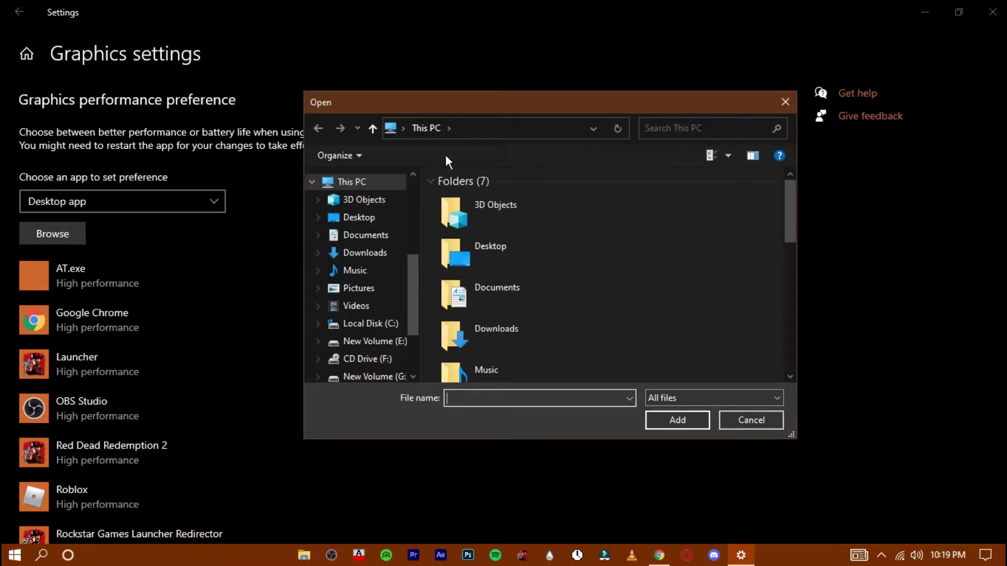
{"action": "left_click", "coordinate": [515, 127]}
{"action": "right_click", "coordinate": [476, 131]}
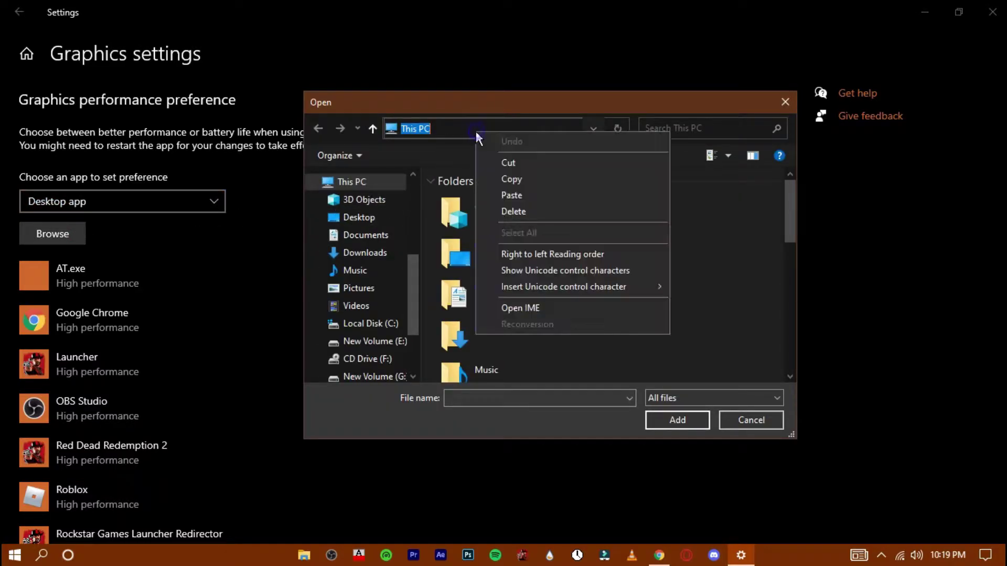
{"action": "left_click", "coordinate": [524, 193]}
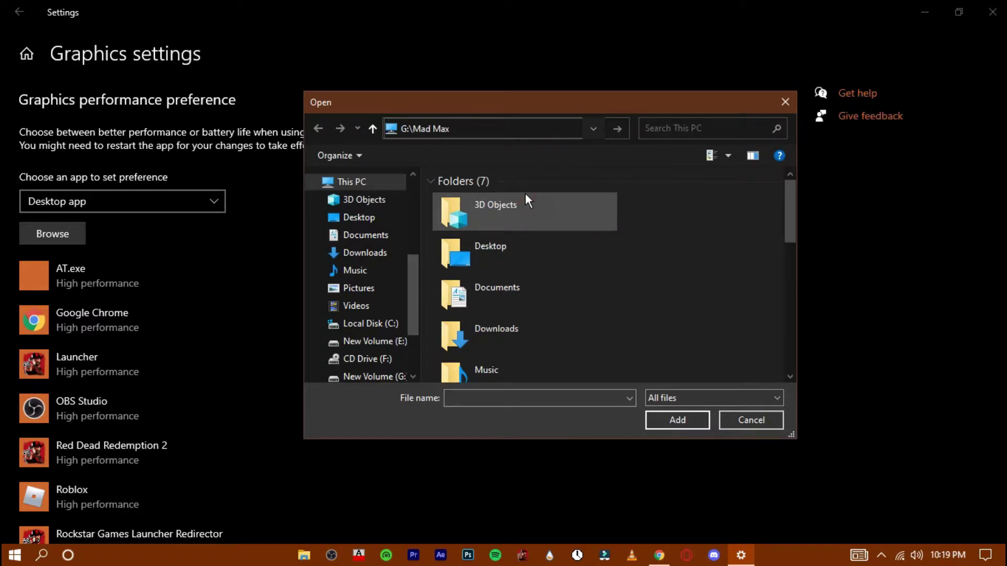
{"action": "key", "text": "Return"}
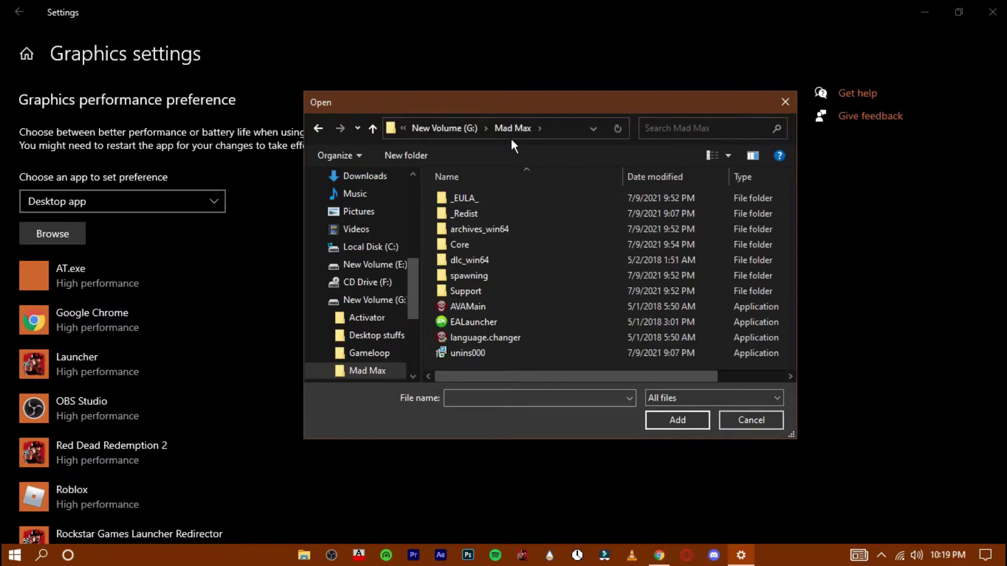
{"action": "left_click", "coordinate": [469, 306]}
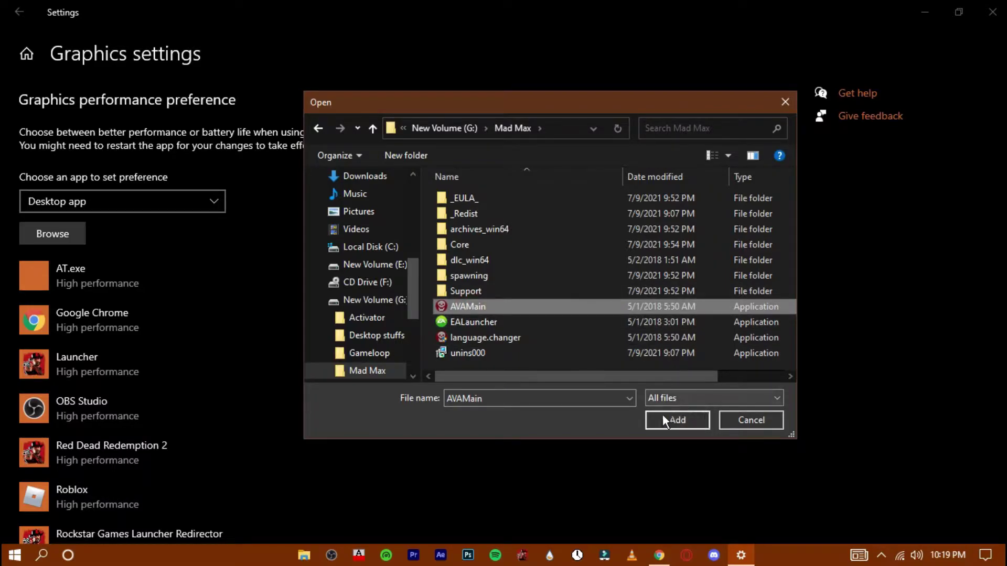
{"action": "left_click", "coordinate": [681, 420]}
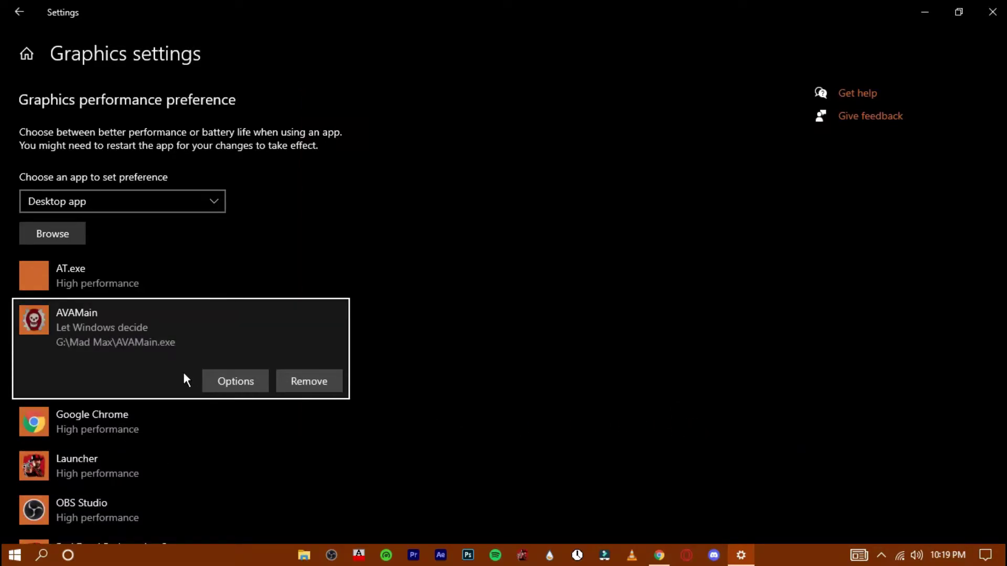
Set AVAMain's graphics preference to High performance, save, and close Settings.
{"action": "left_click", "coordinate": [259, 380]}
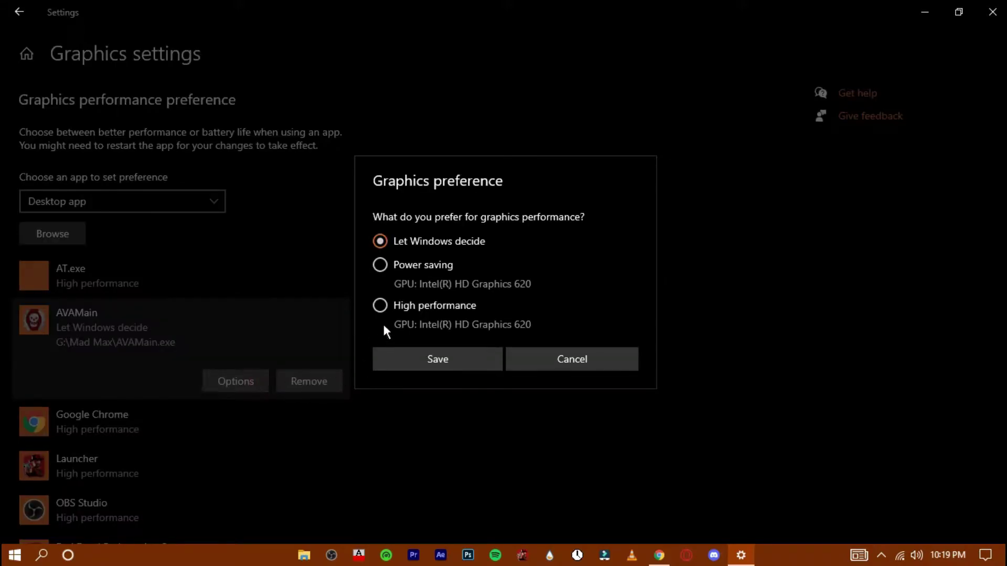
{"action": "left_click", "coordinate": [380, 306]}
{"action": "left_click", "coordinate": [445, 359]}
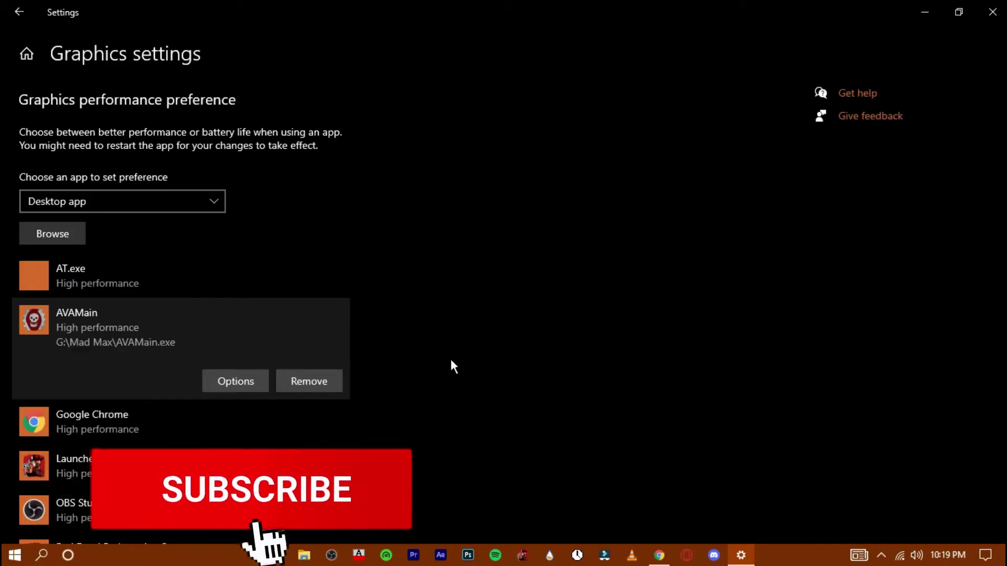
{"action": "left_click", "coordinate": [993, 11]}
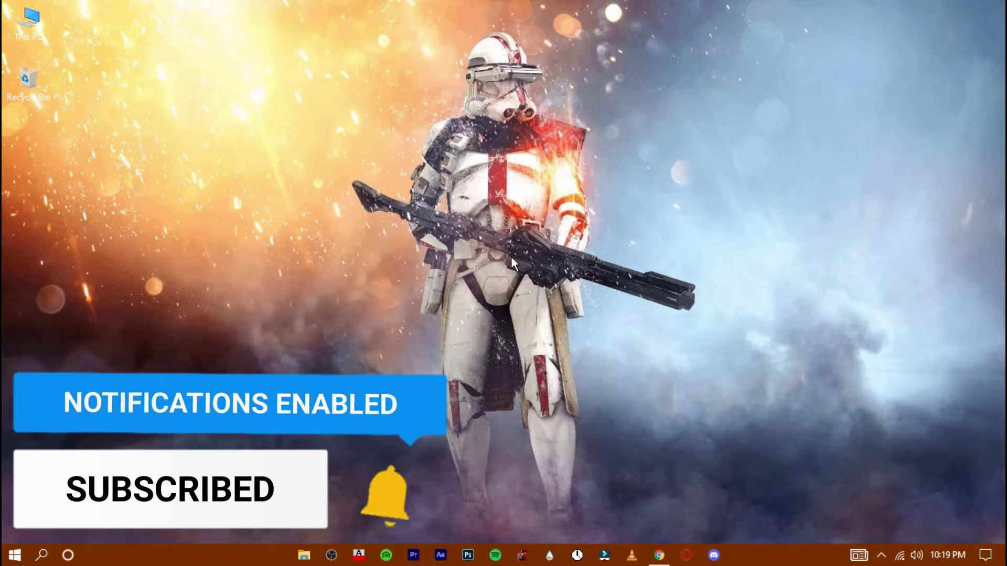
Download the Amber FPS archive from Tweak Central, close the 1xBet tab, and snap Chrome right.
{"action": "left_click", "coordinate": [658, 555]}
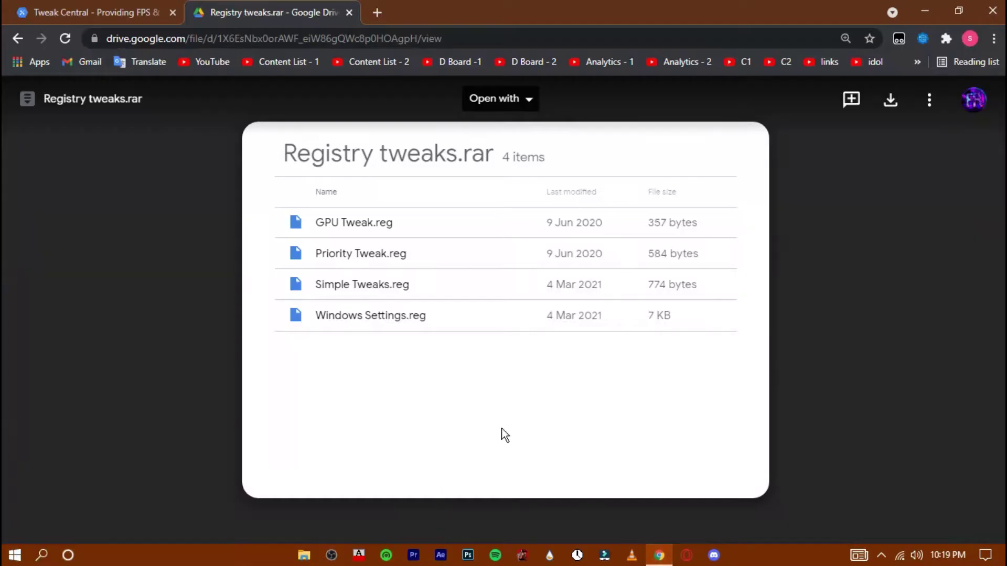
{"action": "left_click", "coordinate": [108, 6]}
{"action": "left_click", "coordinate": [234, 4]}
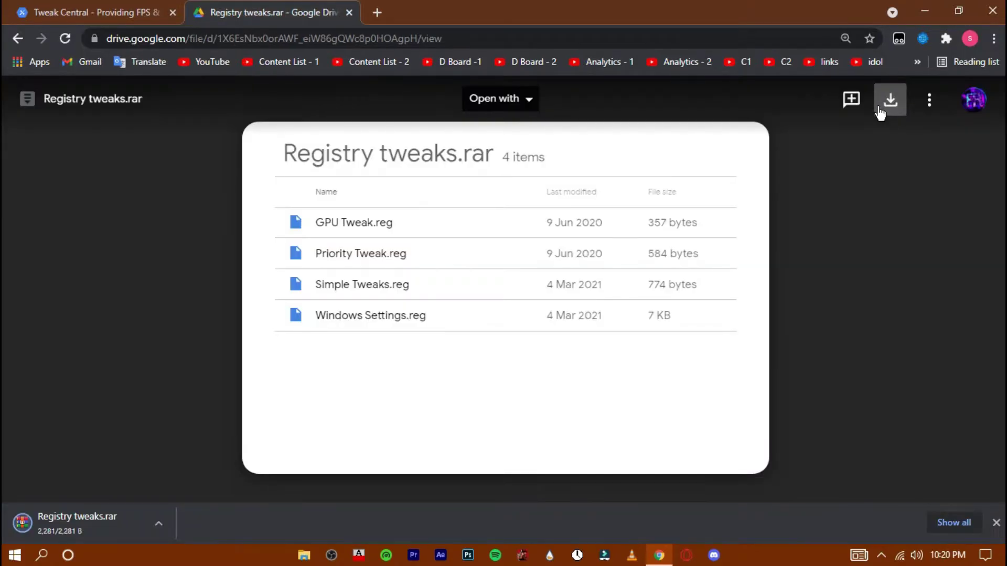
{"action": "left_click", "coordinate": [137, 11]}
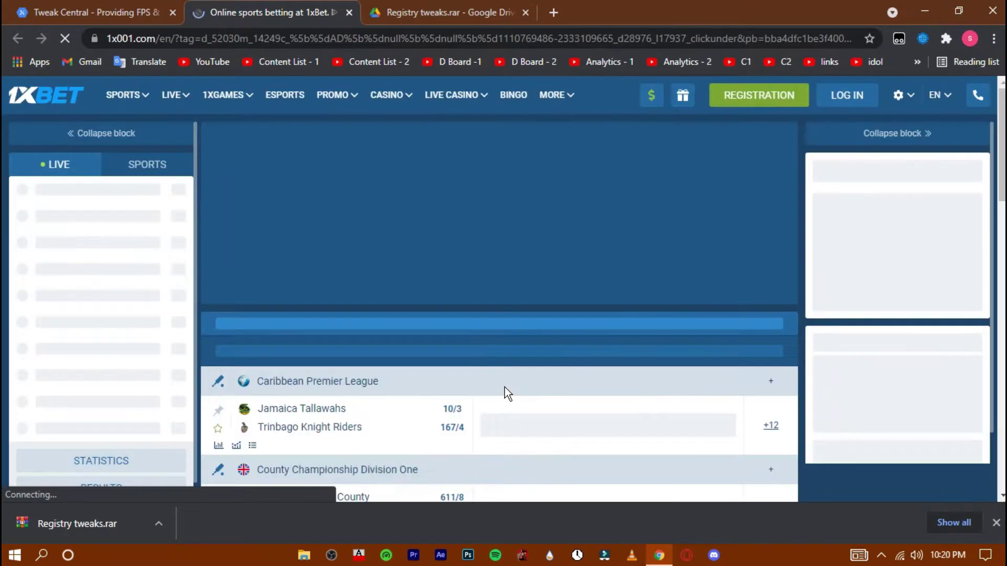
{"action": "left_click", "coordinate": [119, 7]}
{"action": "left_click", "coordinate": [464, 387]}
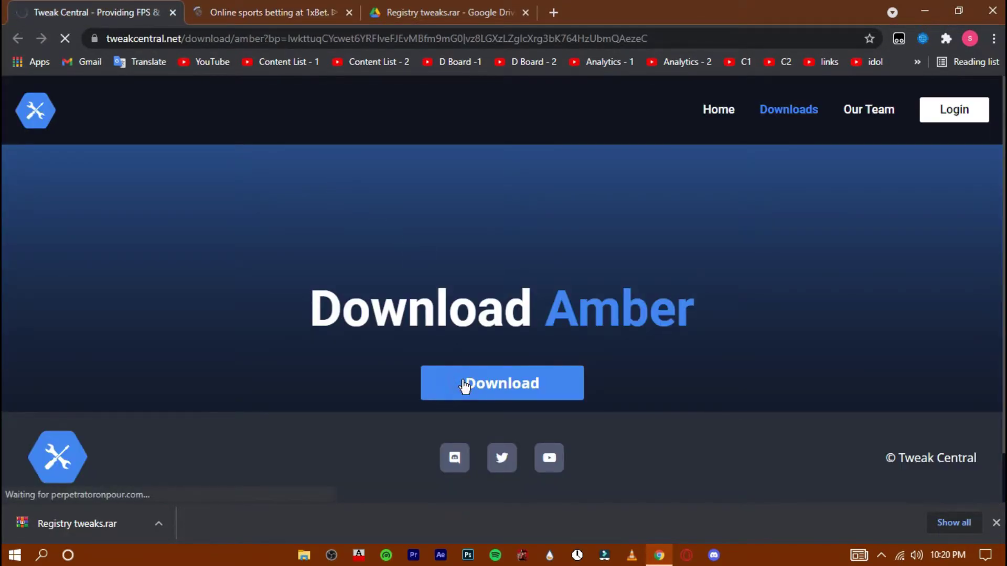
{"action": "left_click", "coordinate": [347, 12]}
{"action": "double_click", "coordinate": [631, 7]}
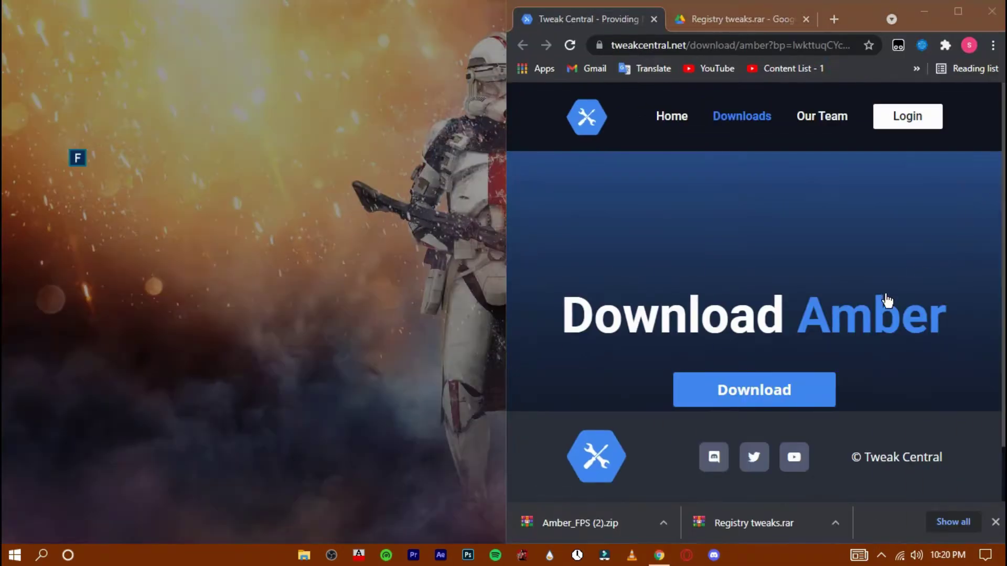
Copy Amber_FPS (2).zip and Registry tweaks.rar to the desktop and close Chrome.
{"action": "left_click", "coordinate": [389, 350]}
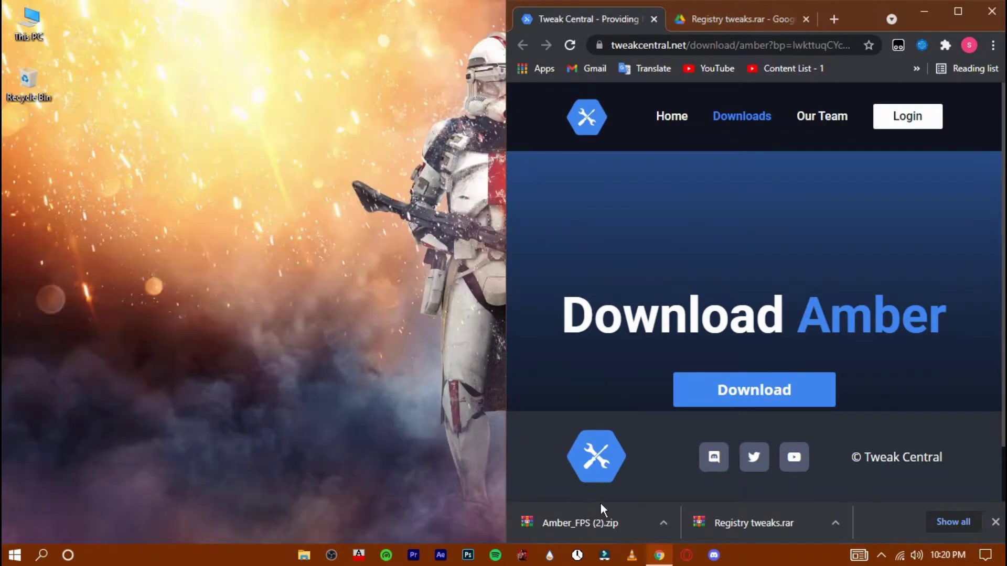
{"action": "left_click_drag", "start_coordinate": [586, 525], "coordinate": [275, 408]}
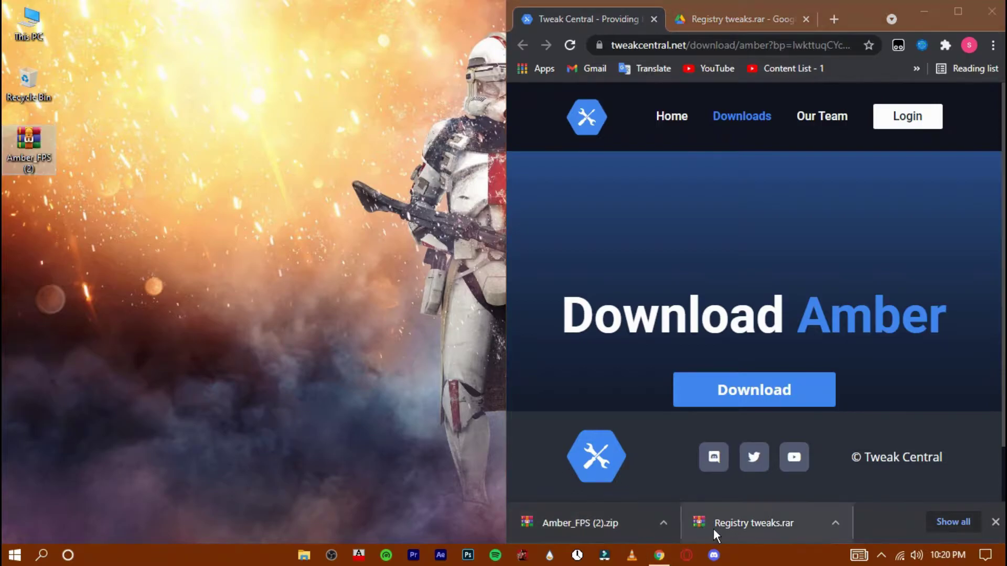
{"action": "left_click_drag", "start_coordinate": [714, 529], "coordinate": [163, 401]}
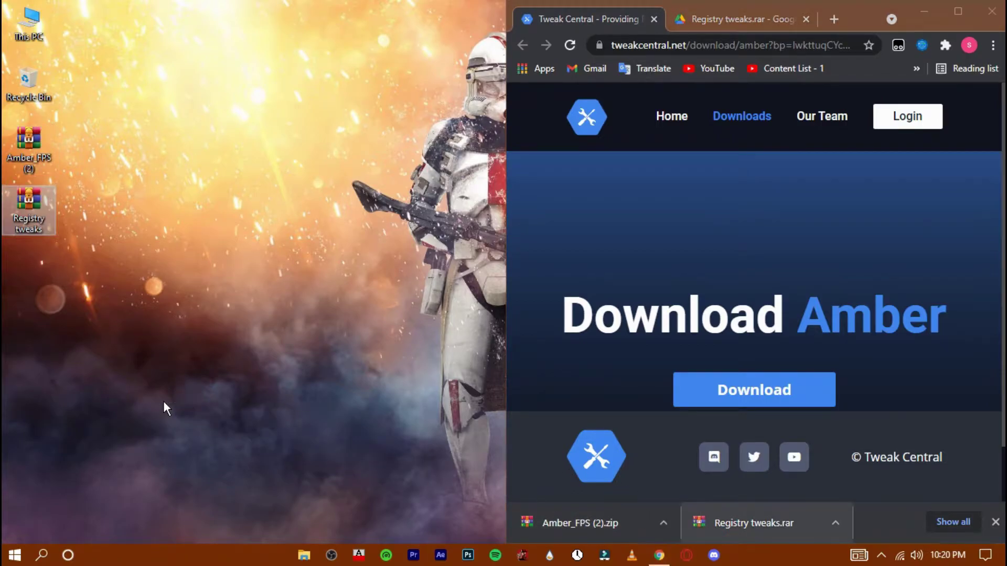
{"action": "left_click", "coordinate": [988, 21]}
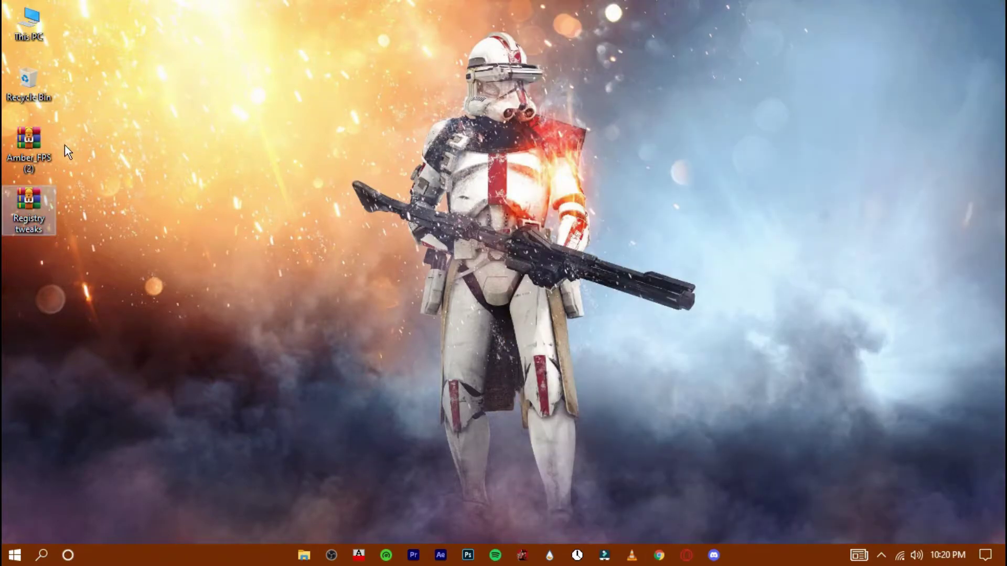
Extract both the Amber FPS and Registry tweaks archives onto the desktop.
{"action": "right_click", "coordinate": [21, 135]}
{"action": "left_click", "coordinate": [130, 225]}
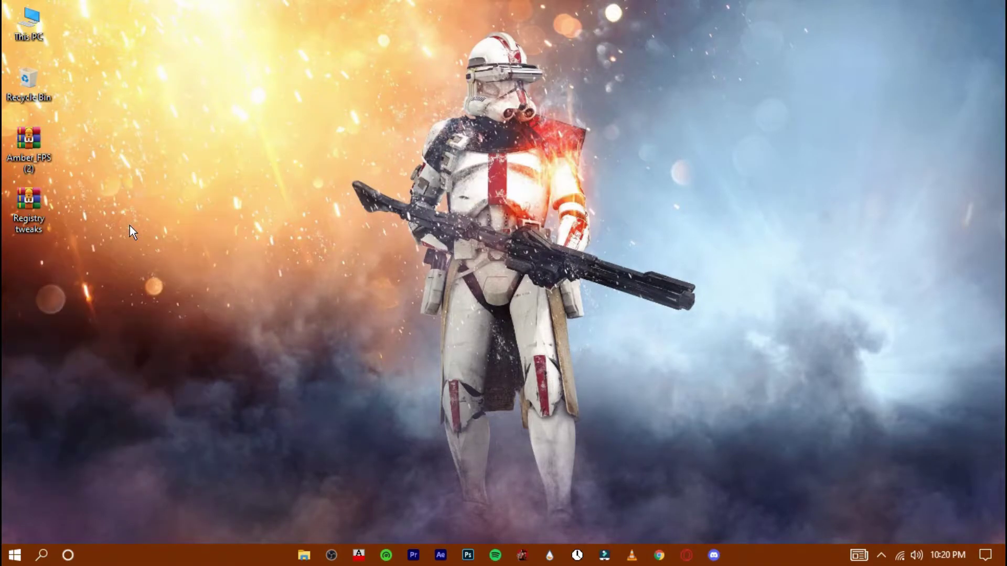
{"action": "right_click", "coordinate": [34, 199]}
{"action": "left_click", "coordinate": [128, 279]}
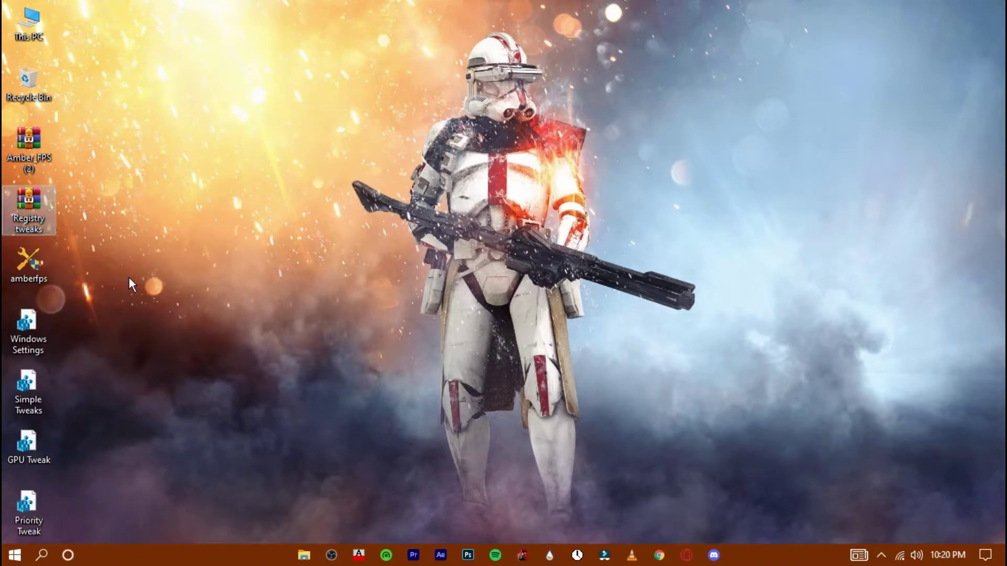
{"action": "left_click", "coordinate": [369, 278]}
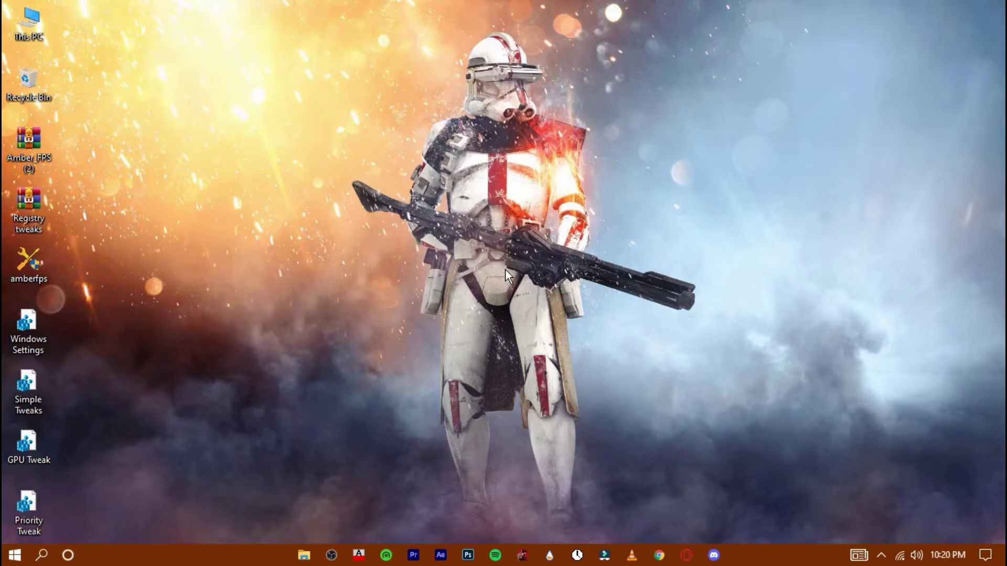
Configure system protection for Local Disk (C:) with 5% disk usage.
{"action": "left_click", "coordinate": [41, 555]}
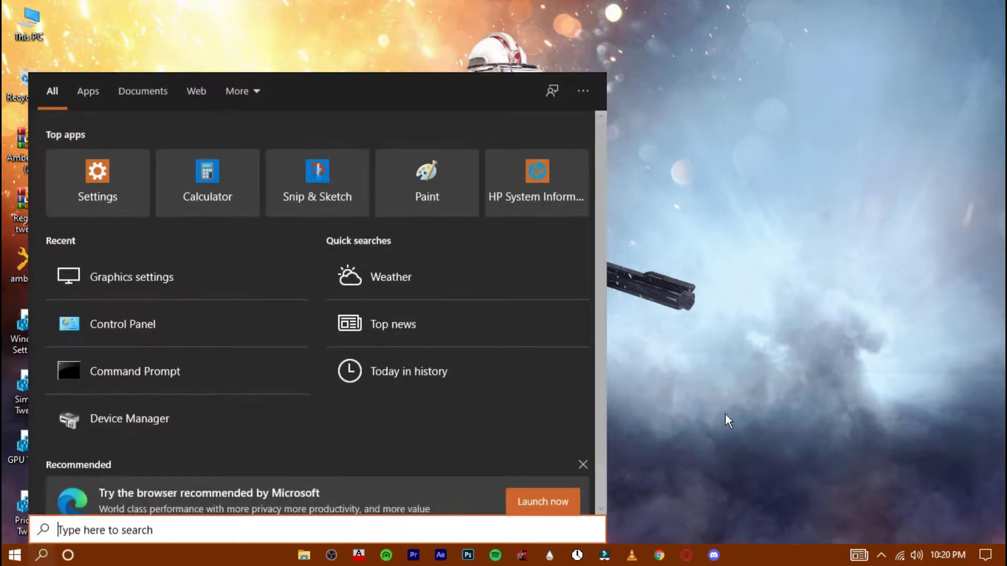
{"action": "type", "text": "restore"}
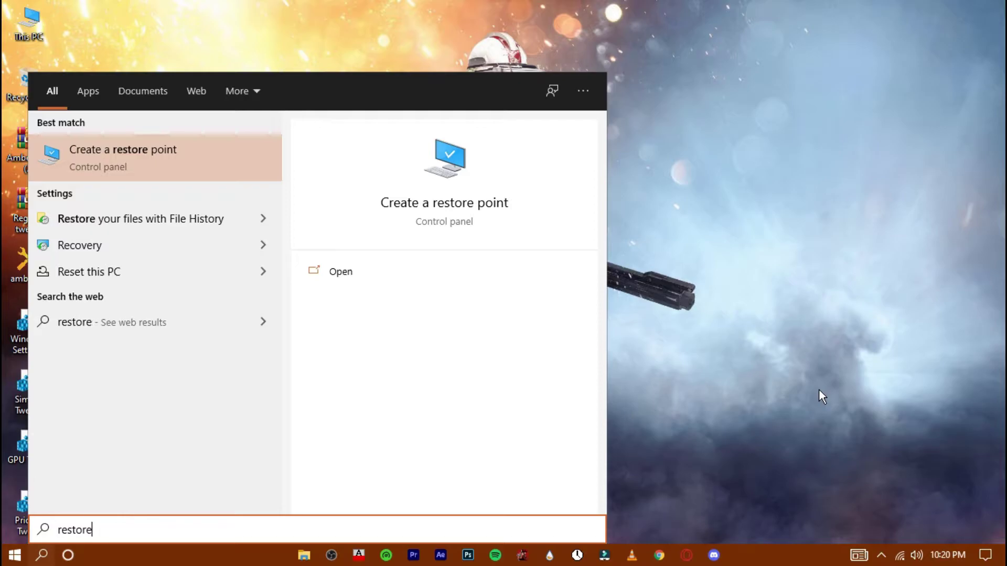
{"action": "left_click", "coordinate": [357, 271]}
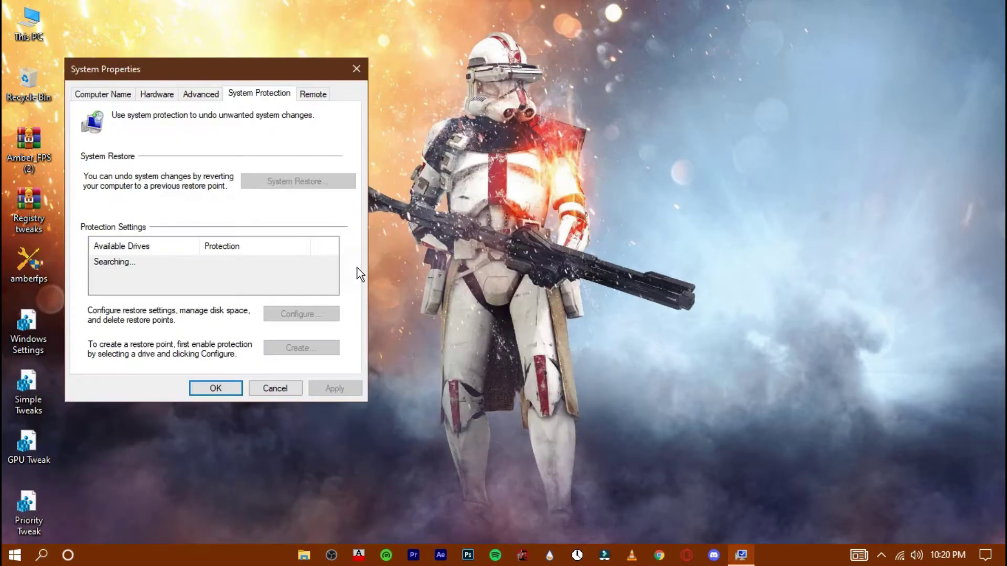
{"action": "left_click_drag", "start_coordinate": [232, 62], "coordinate": [482, 62]}
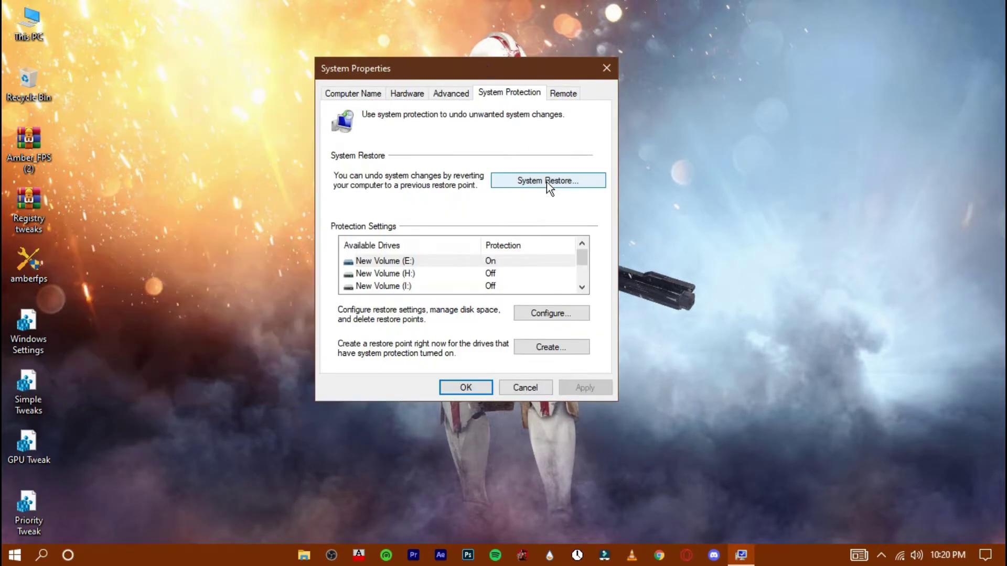
{"action": "left_click_drag", "start_coordinate": [585, 259], "coordinate": [584, 292]}
{"action": "left_click", "coordinate": [401, 286]}
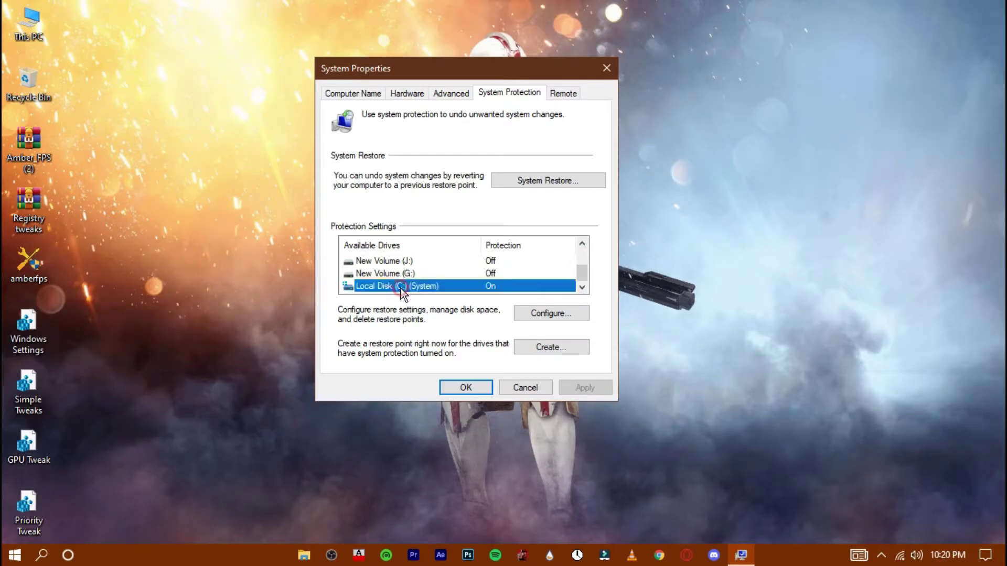
{"action": "left_click", "coordinate": [547, 315]}
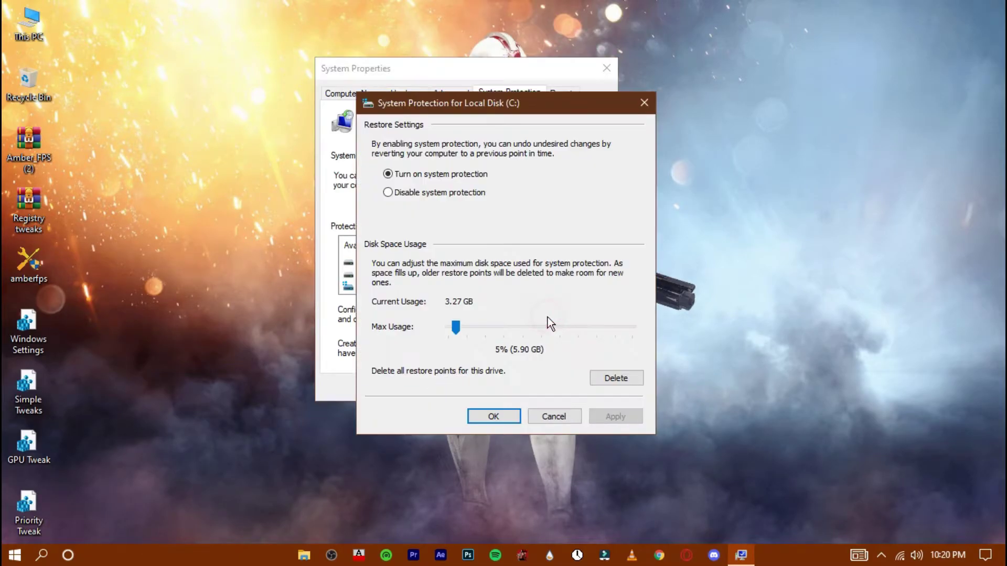
{"action": "left_click_drag", "start_coordinate": [458, 329], "coordinate": [457, 332]}
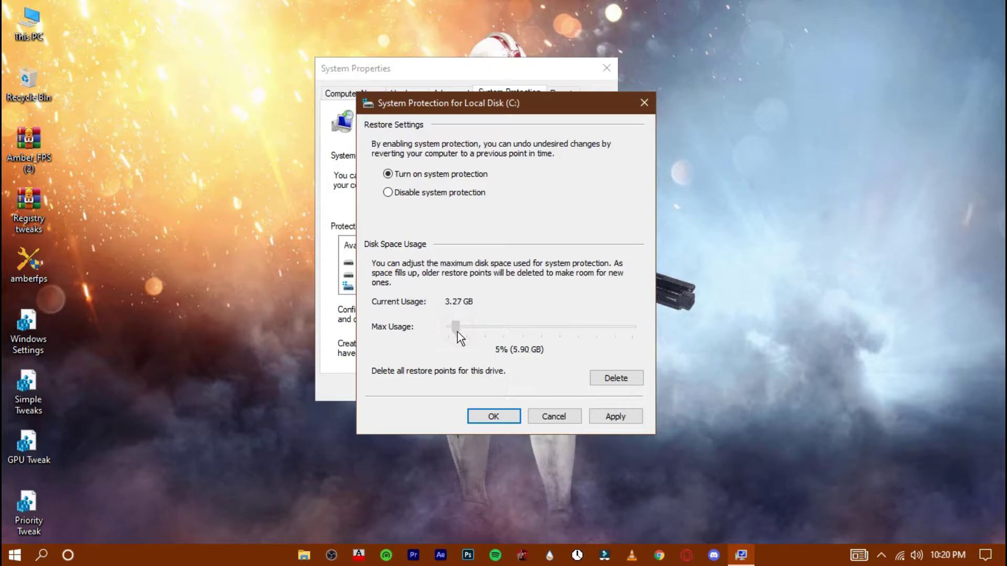
{"action": "left_click", "coordinate": [618, 418]}
{"action": "left_click", "coordinate": [511, 421]}
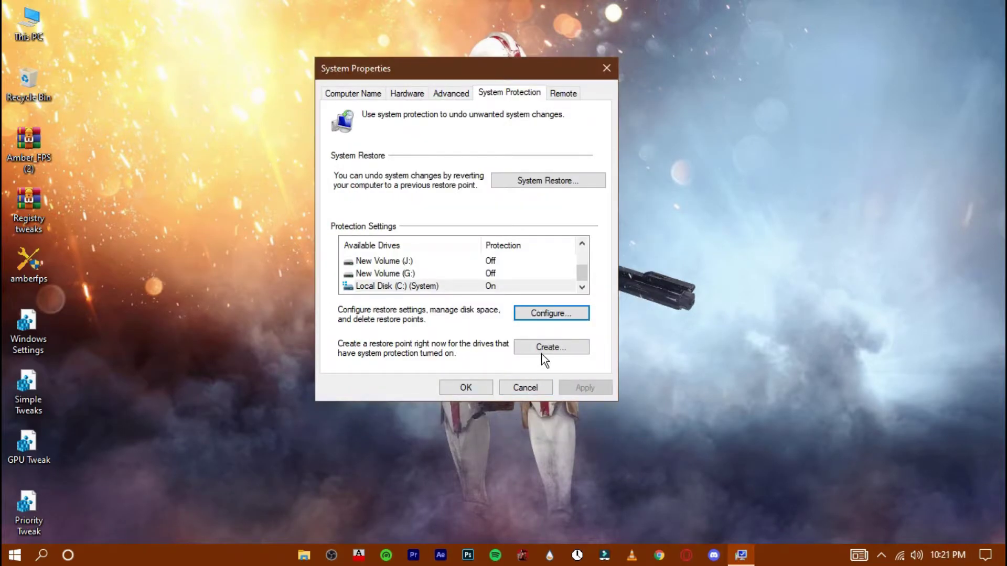
Create a restore point named 'CPU usage Fix'.
{"action": "left_click", "coordinate": [542, 354]}
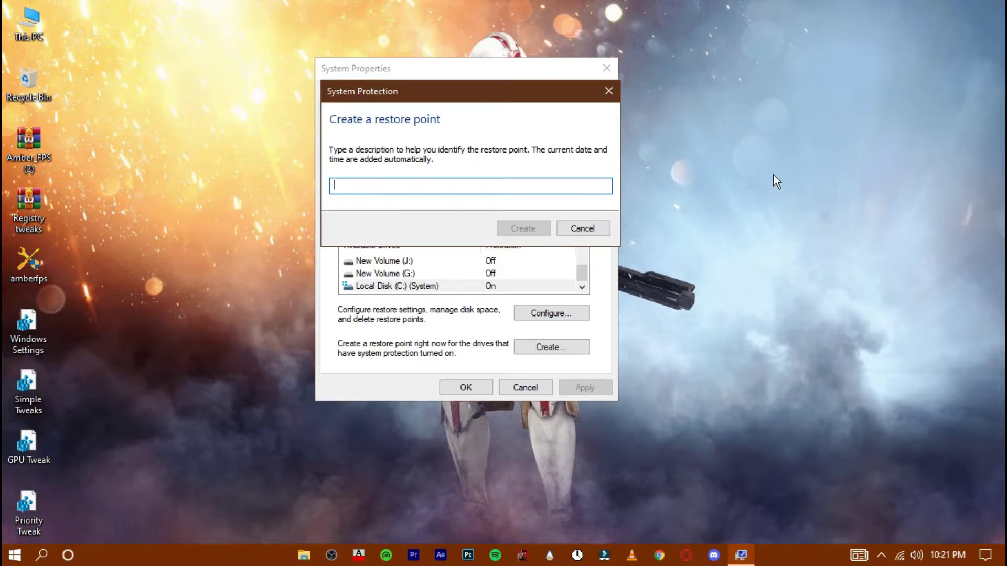
{"action": "type", "text": "CPU"}
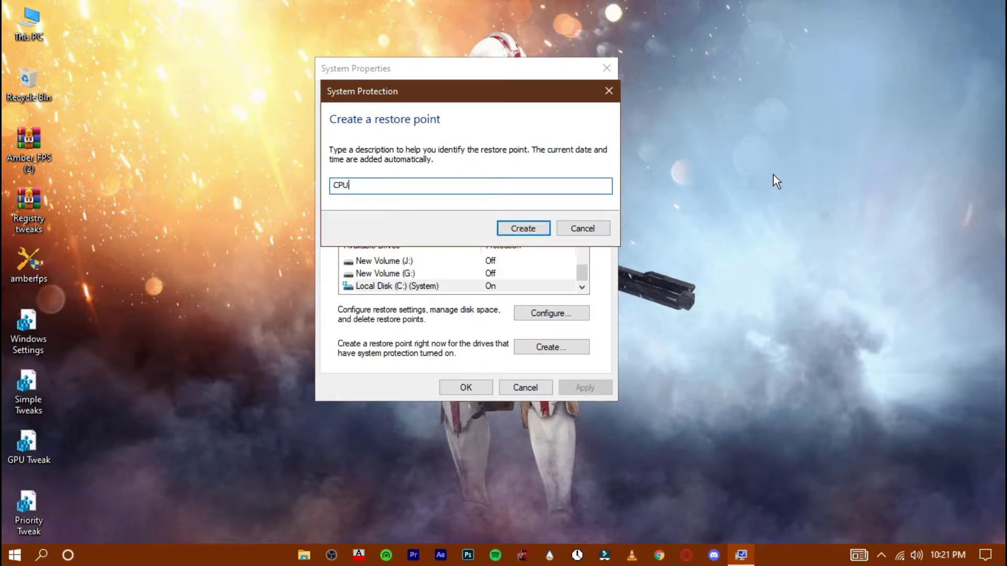
{"action": "type", "text": " usage Fix"}
{"action": "left_click", "coordinate": [514, 229]}
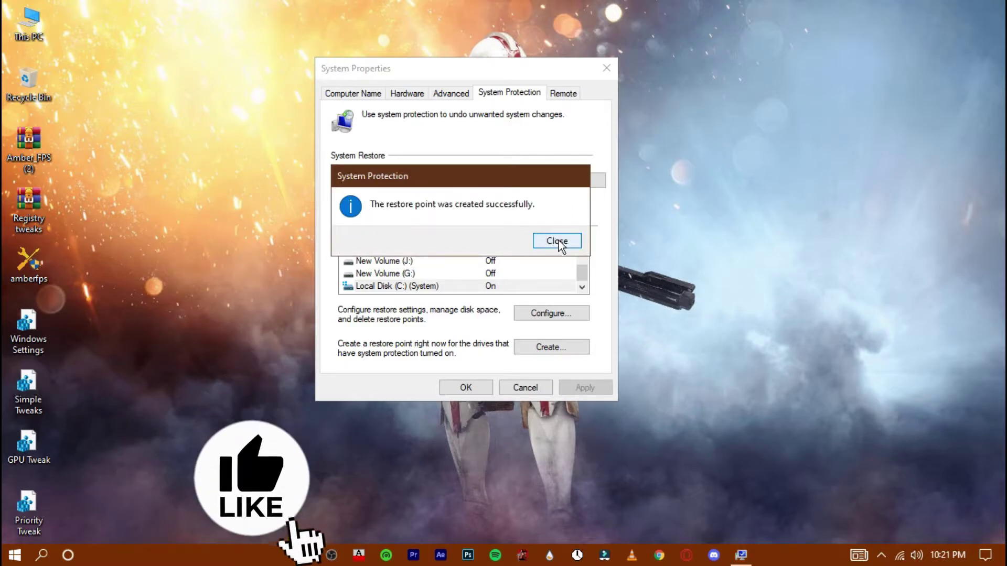
{"action": "left_click", "coordinate": [557, 240]}
Merge the Windows Settings, Simple Tweaks and GPU Tweak registry files into the registry.
{"action": "left_click", "coordinate": [462, 387]}
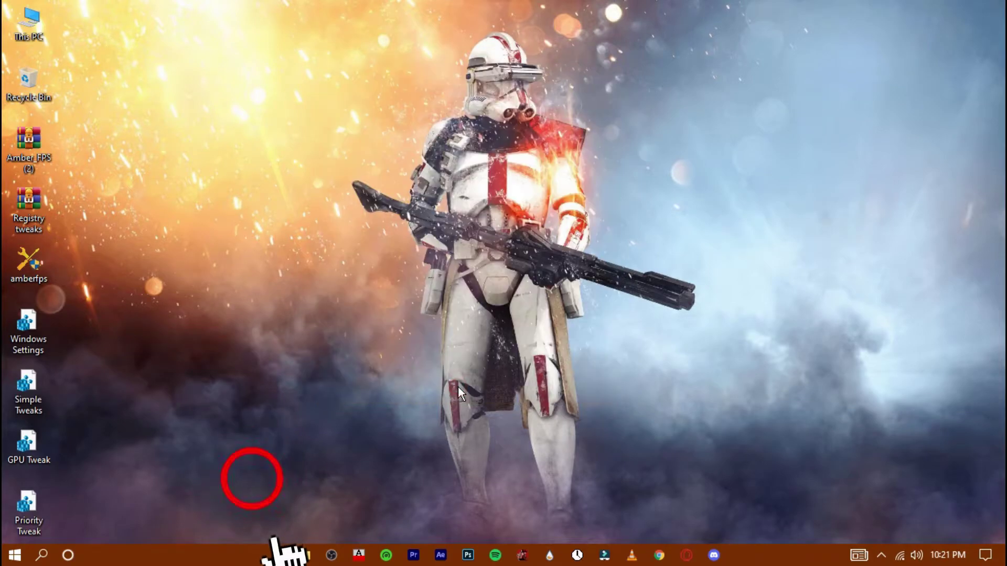
{"action": "left_click", "coordinate": [16, 325]}
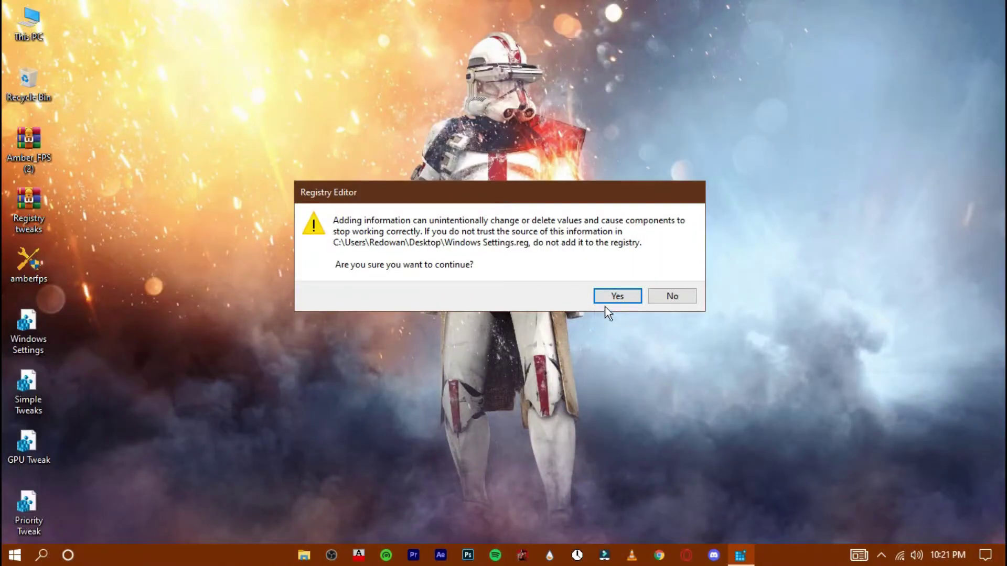
{"action": "left_click", "coordinate": [622, 296]}
{"action": "left_click", "coordinate": [669, 276]}
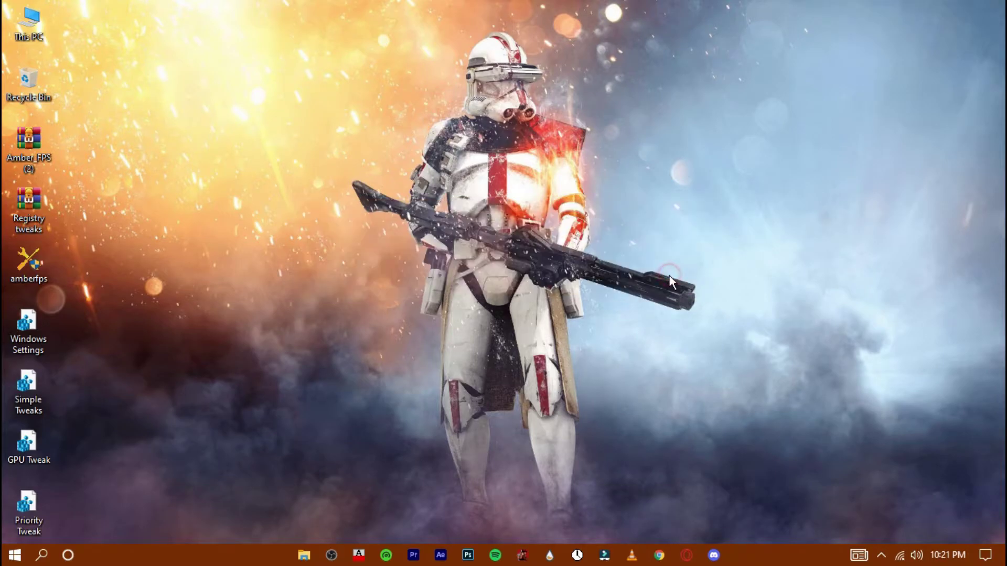
{"action": "double_click", "coordinate": [38, 383]}
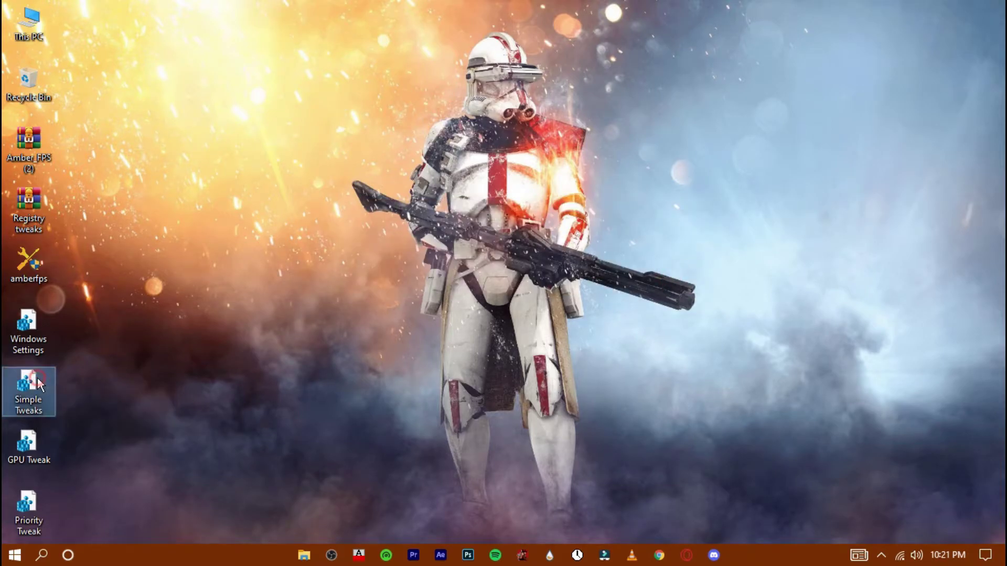
{"action": "left_click", "coordinate": [608, 298]}
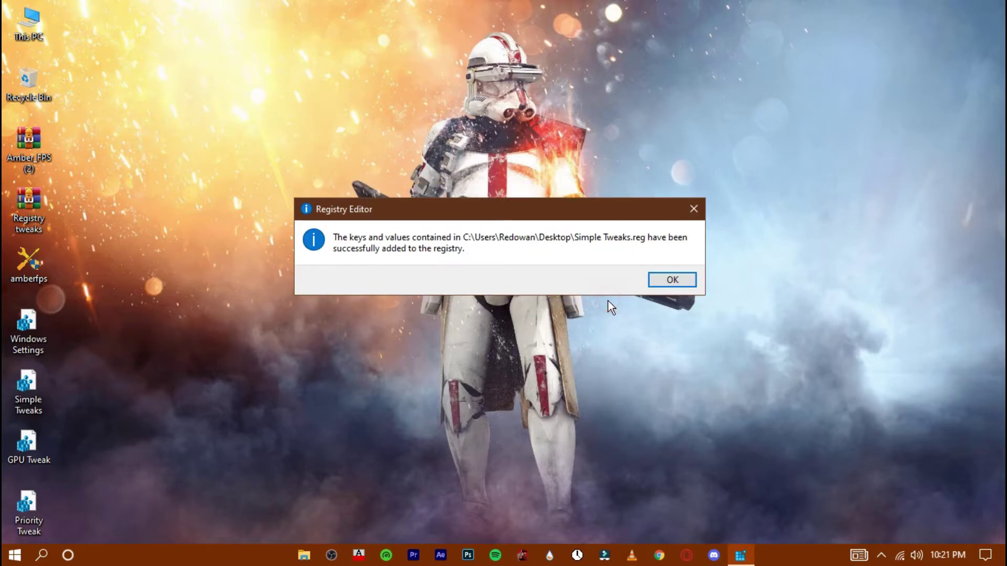
{"action": "left_click", "coordinate": [670, 282]}
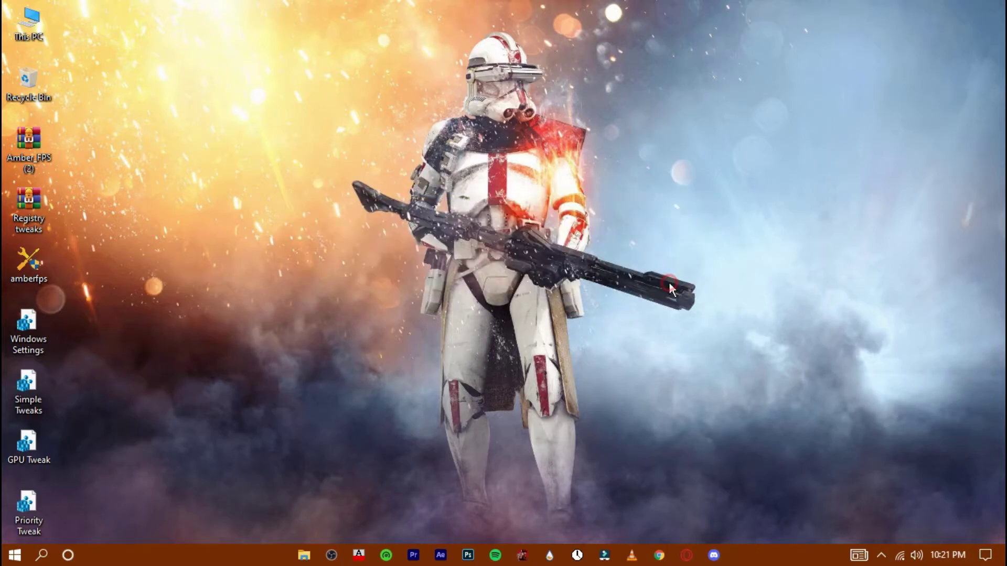
{"action": "left_click", "coordinate": [46, 441]}
{"action": "double_click", "coordinate": [47, 442]}
{"action": "left_click", "coordinate": [609, 300]}
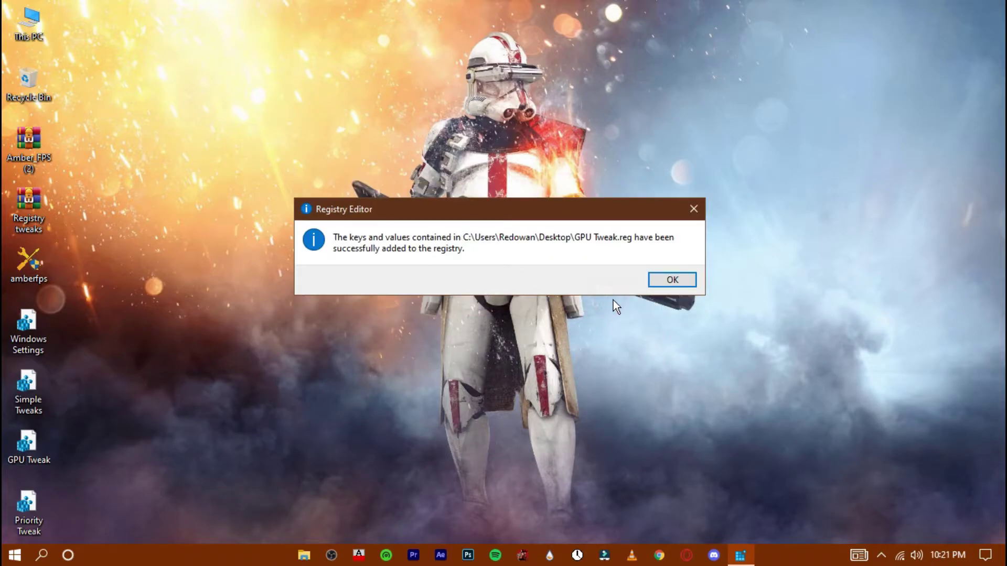
{"action": "left_click", "coordinate": [673, 280]}
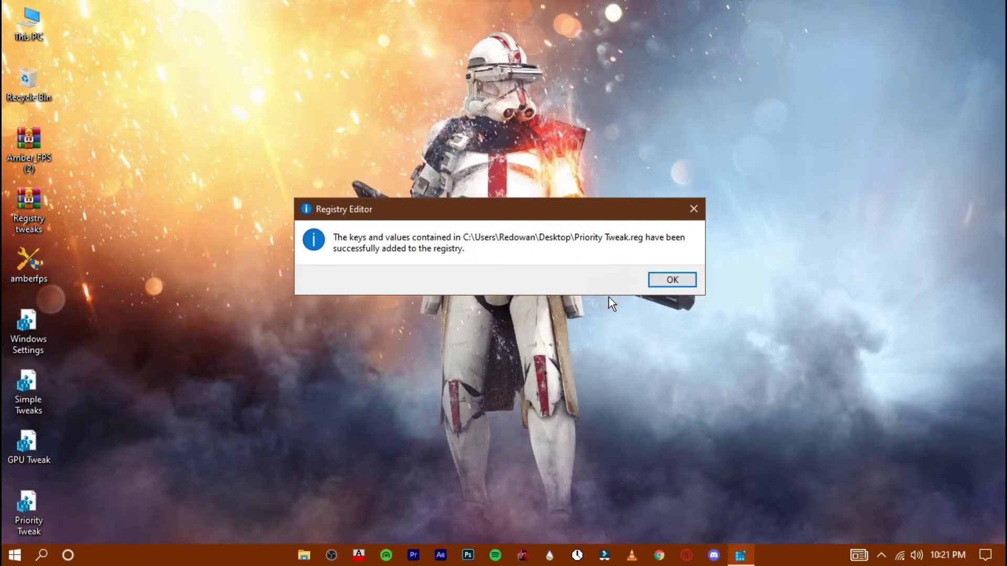
Relaunch amberfps as administrator, dismissing the restore point warning and System Properties.
{"action": "left_click", "coordinate": [669, 283]}
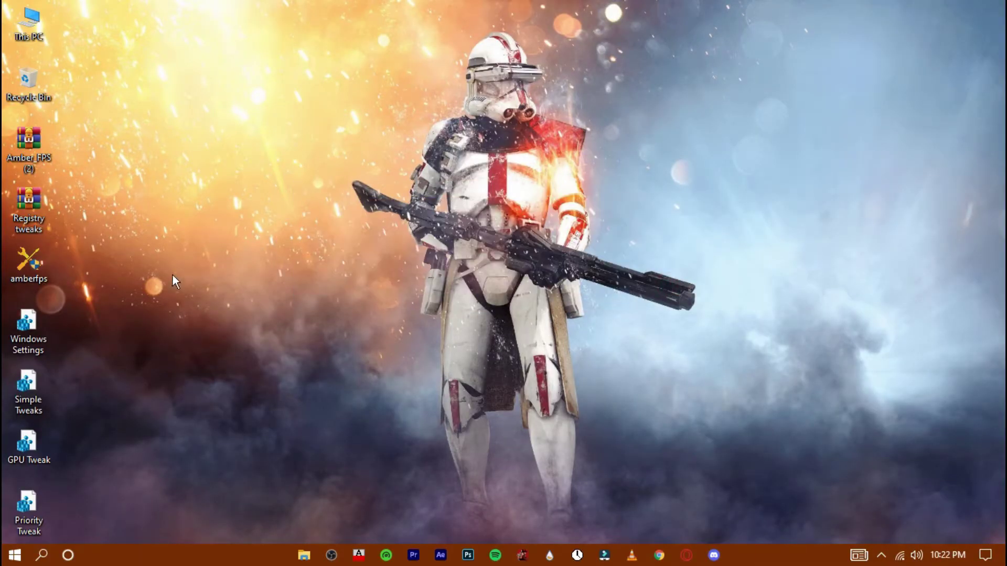
{"action": "left_click", "coordinate": [30, 265]}
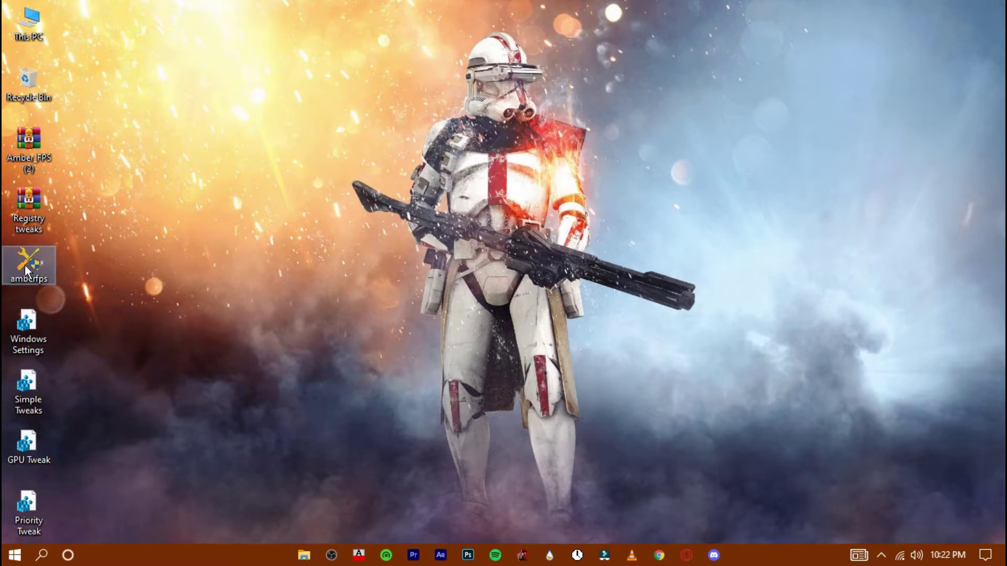
{"action": "right_click", "coordinate": [47, 254]}
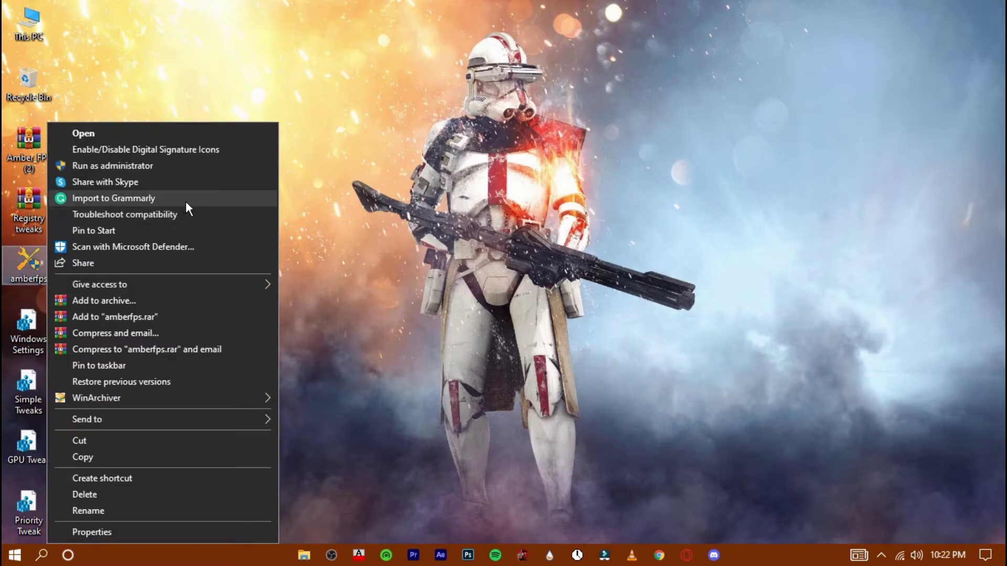
{"action": "left_click", "coordinate": [235, 167]}
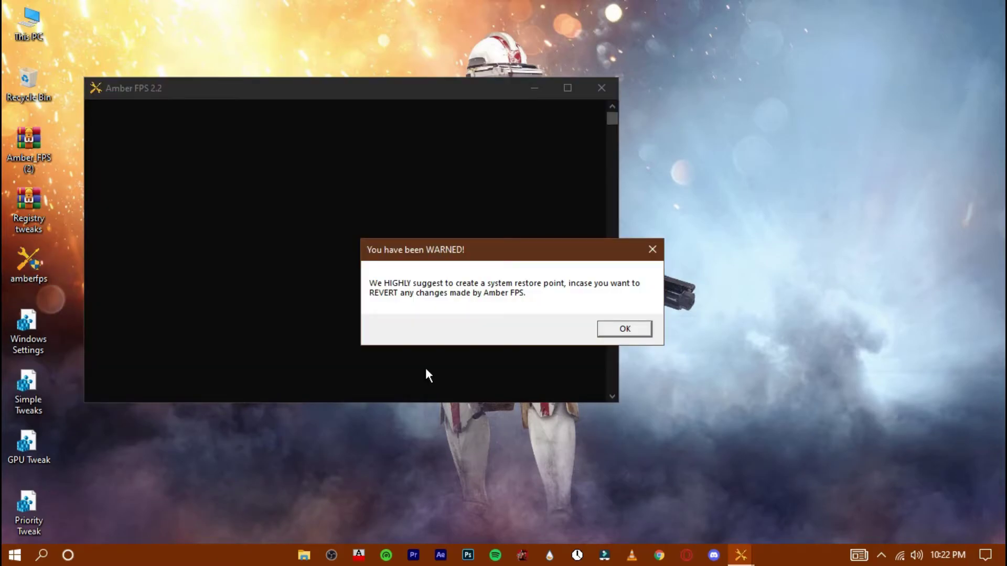
{"action": "left_click", "coordinate": [650, 254]}
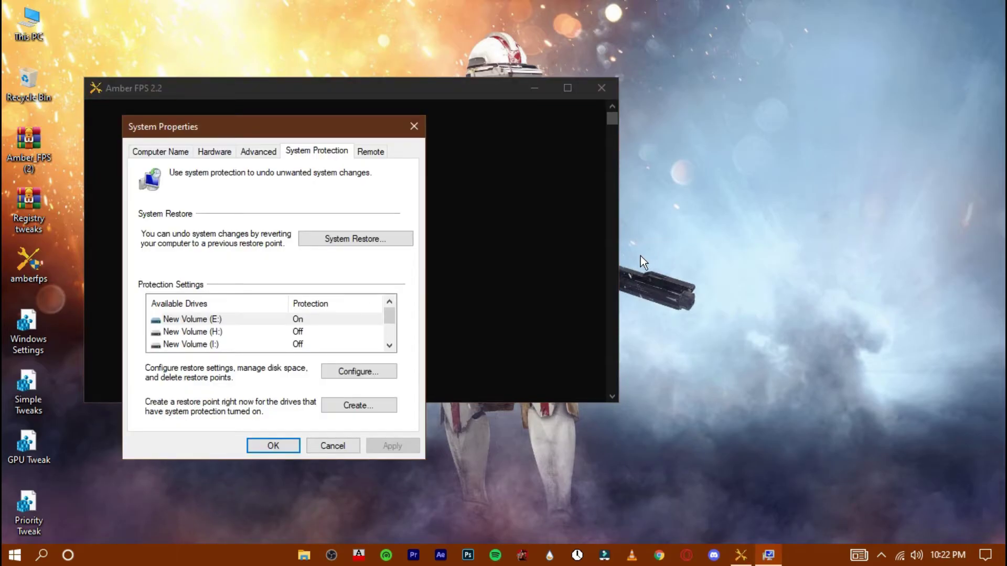
{"action": "left_click", "coordinate": [333, 441]}
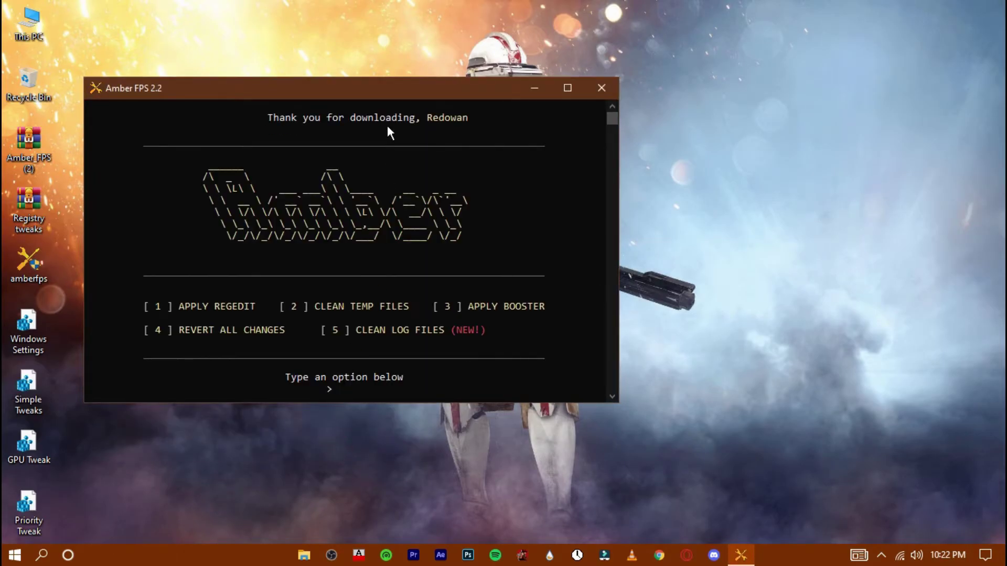
{"action": "left_click_drag", "start_coordinate": [371, 87], "coordinate": [581, 105]}
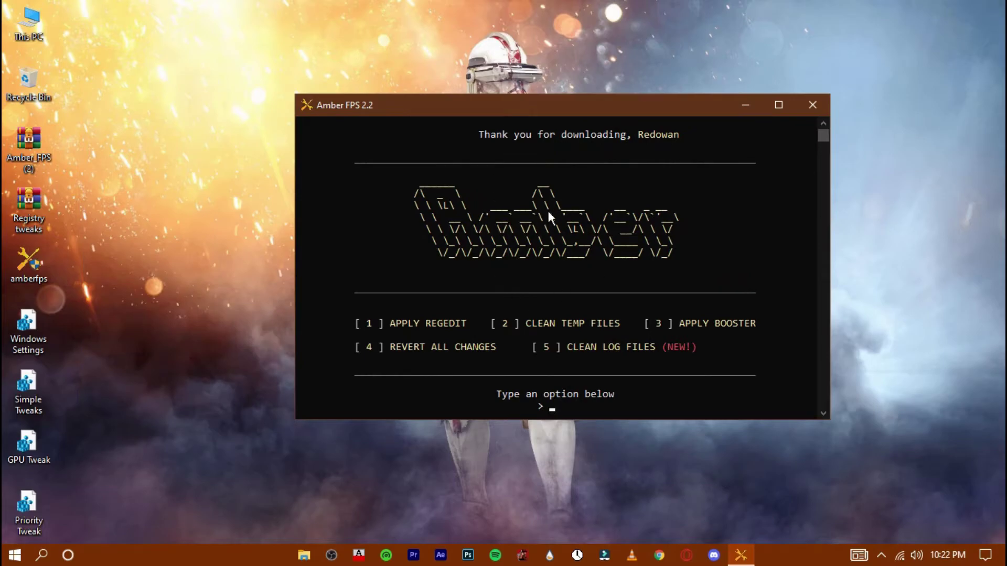
Run options 1 (Apply Regedit), 2 (Clean Temp Files) and 3 (Apply Booster), acknowledging each restart notice.
{"action": "type", "text": "1"}
{"action": "key", "text": "Return"}
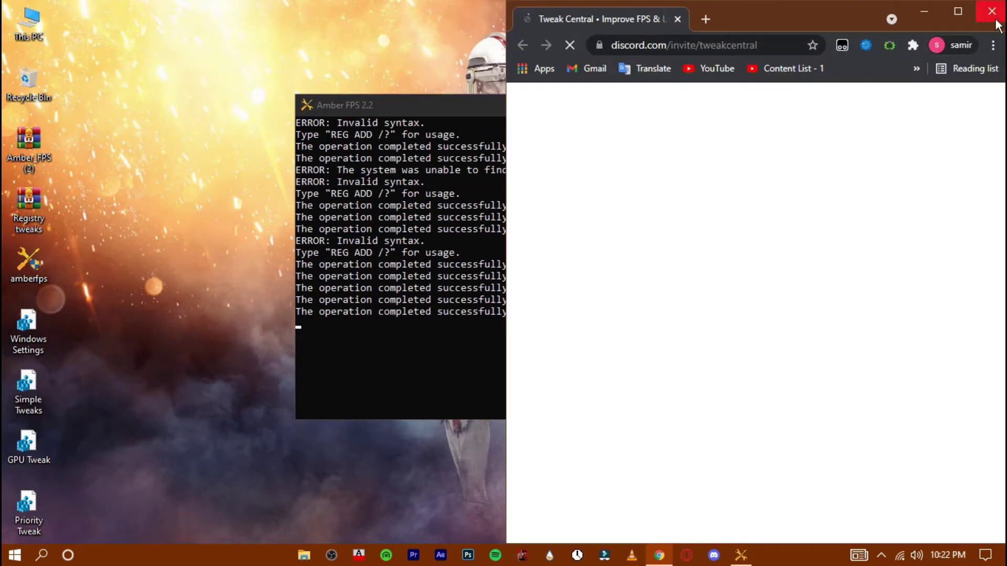
{"action": "left_click", "coordinate": [993, 8]}
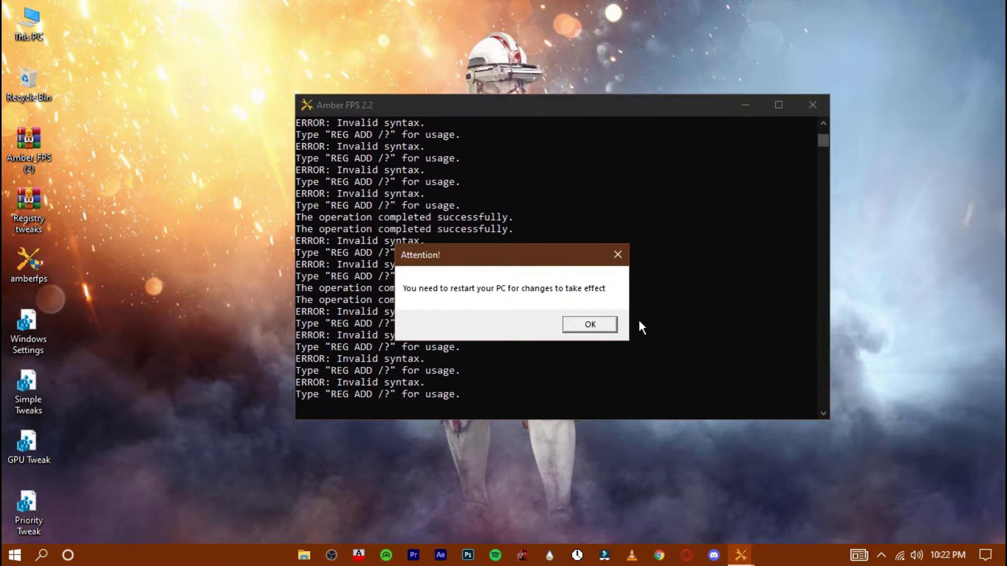
{"action": "left_click", "coordinate": [591, 324]}
{"action": "type", "text": "2"}
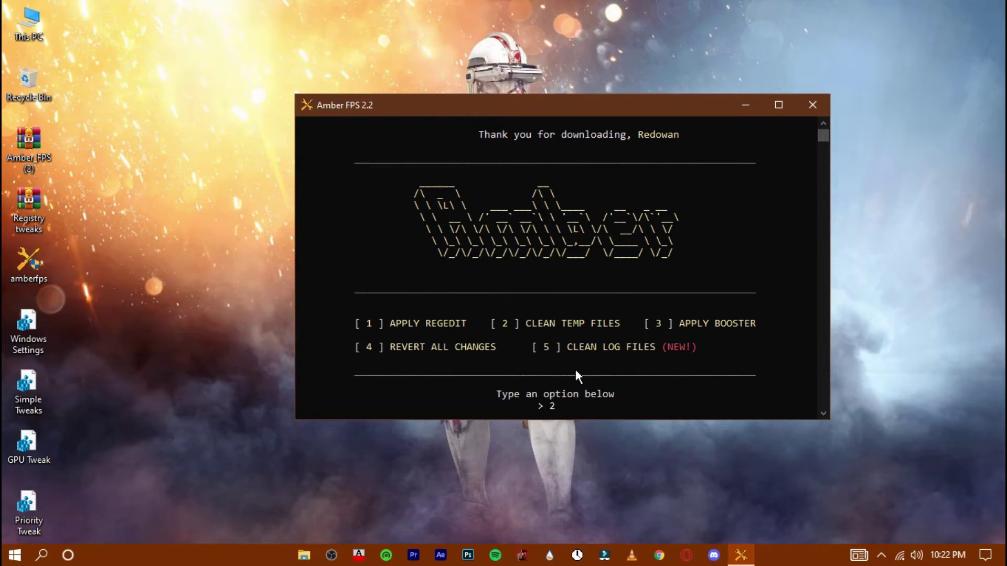
{"action": "key", "text": "Return"}
{"action": "type", "text": "3"}
{"action": "key", "text": "Return"}
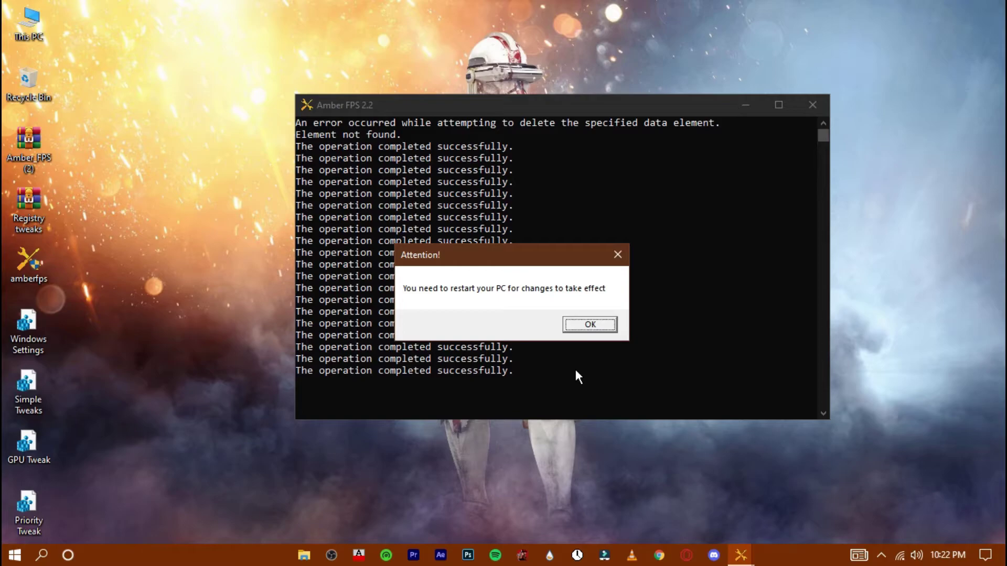
{"action": "left_click", "coordinate": [593, 323]}
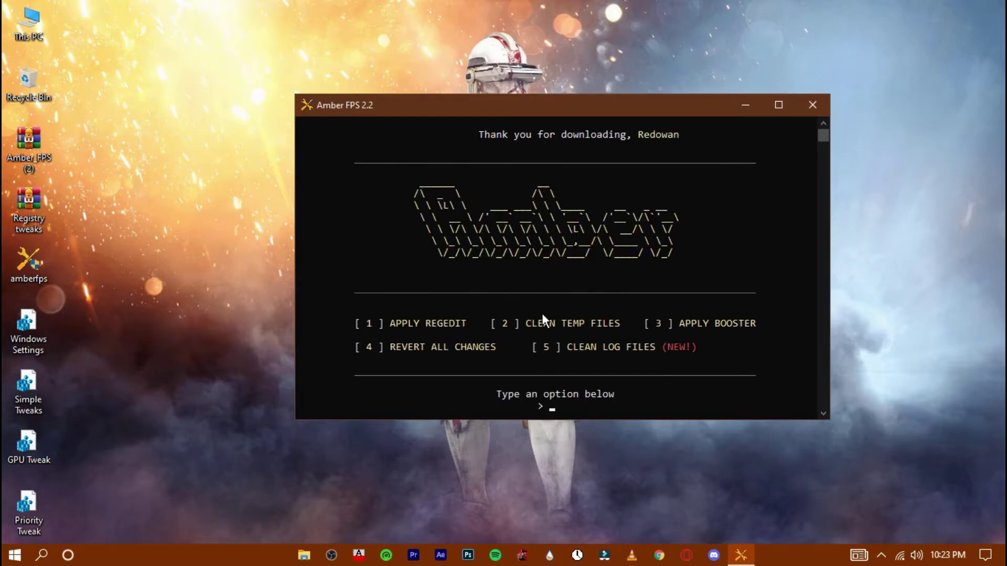
Close Amber FPS and refresh the desktop.
{"action": "left_click", "coordinate": [818, 110]}
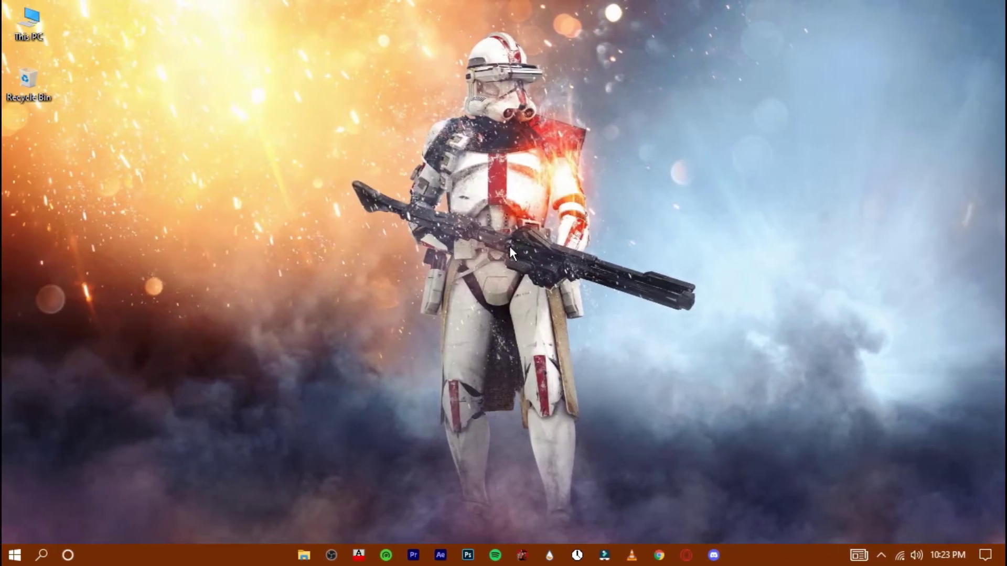
{"action": "right_click", "coordinate": [421, 247]}
{"action": "left_click", "coordinate": [451, 284]}
Launch AVAMain from the Mad Max folder on New Volume (G:), then close Explorer.
{"action": "double_click", "coordinate": [27, 21]}
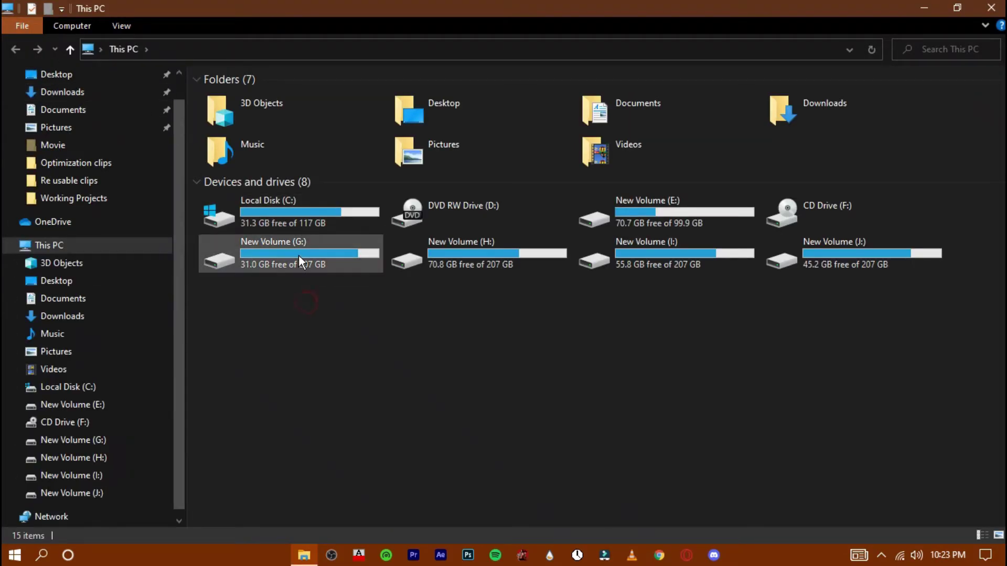
{"action": "double_click", "coordinate": [298, 255]}
{"action": "double_click", "coordinate": [222, 144]}
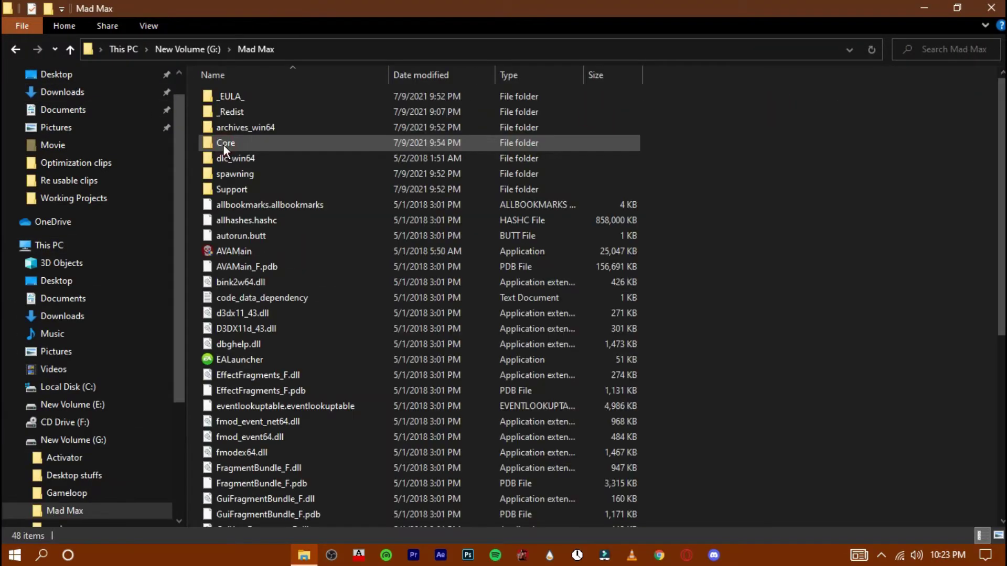
{"action": "right_click", "coordinate": [835, 173]}
{"action": "left_click", "coordinate": [854, 230]}
{"action": "double_click", "coordinate": [246, 252]}
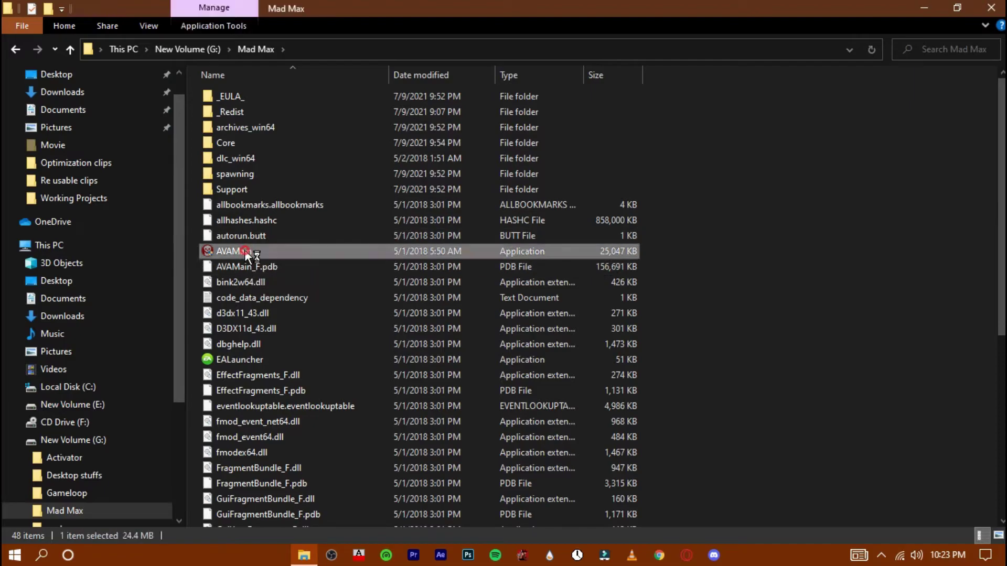
{"action": "left_click", "coordinate": [991, 8]}
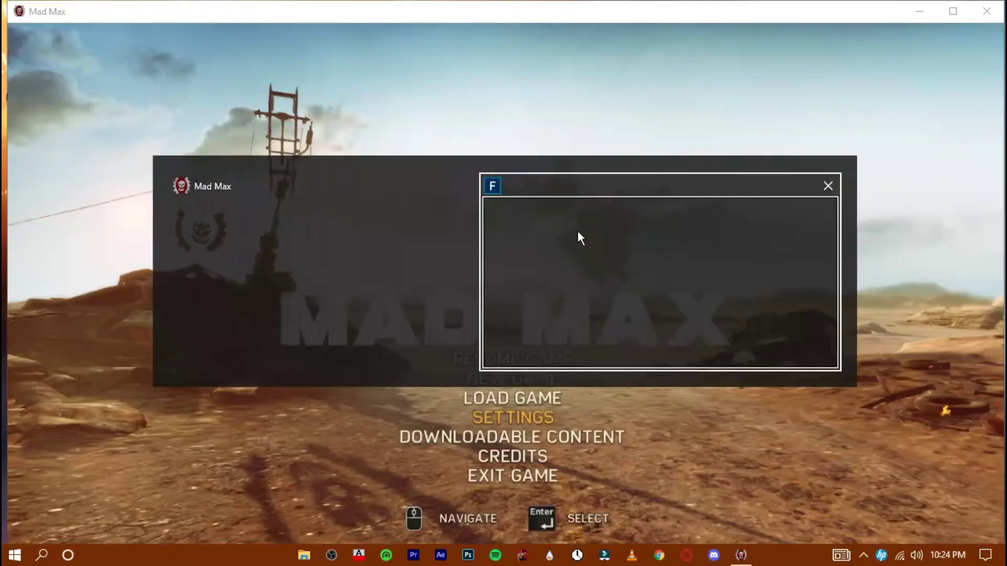
Close the stray blank window and show the desktop while Mad Max keeps running.
{"action": "left_click", "coordinate": [827, 186]}
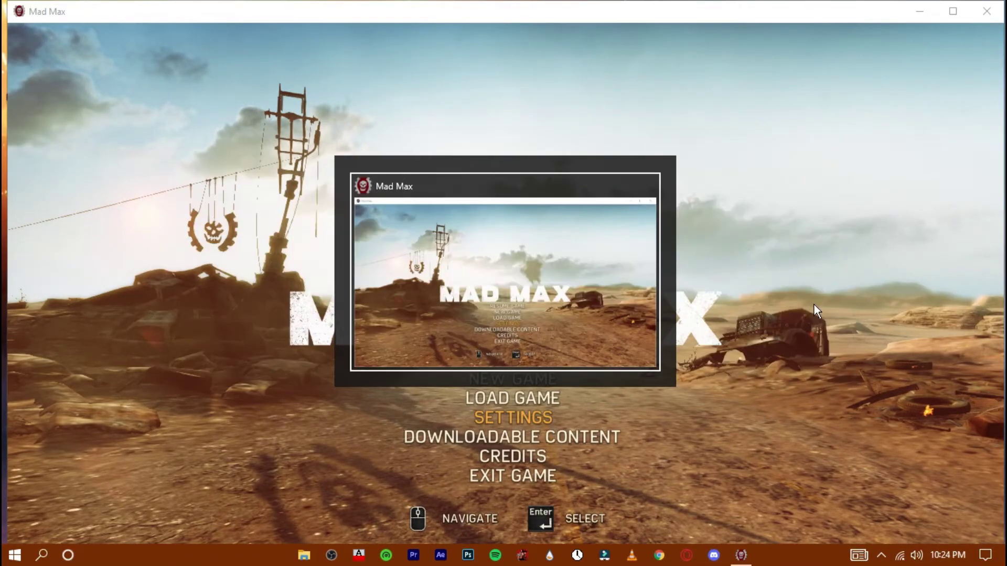
{"action": "left_click", "coordinate": [942, 505]}
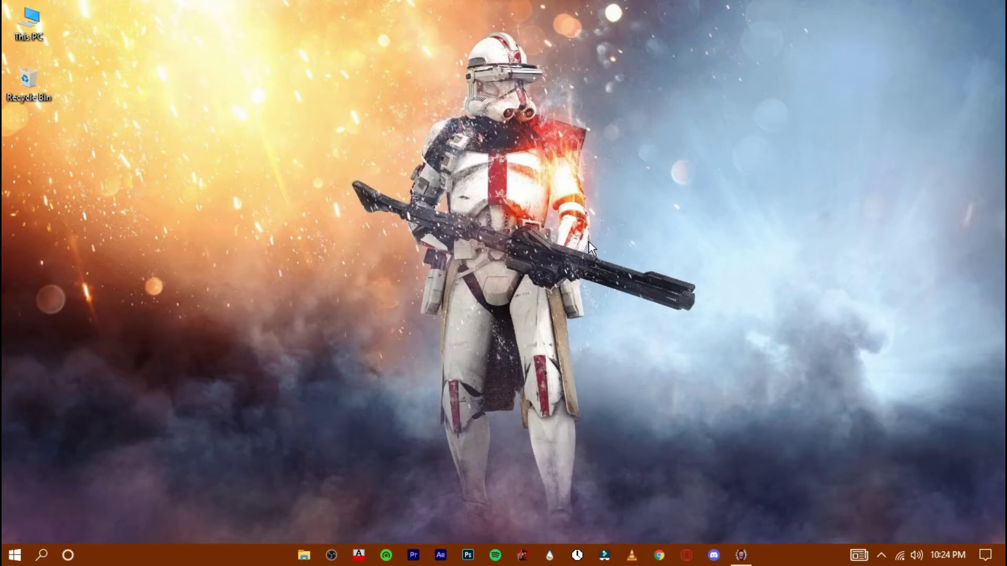
Open Task Manager with Ctrl+Shift+Esc on the Processes tab showing CPU, memory and GPU usage.
{"action": "key", "text": "ctrl+shift+Escape"}
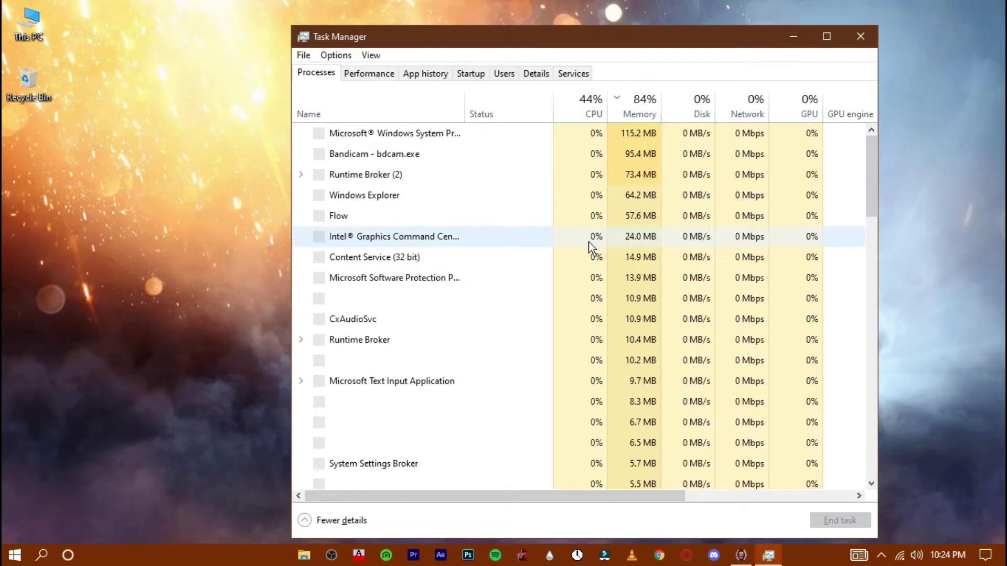